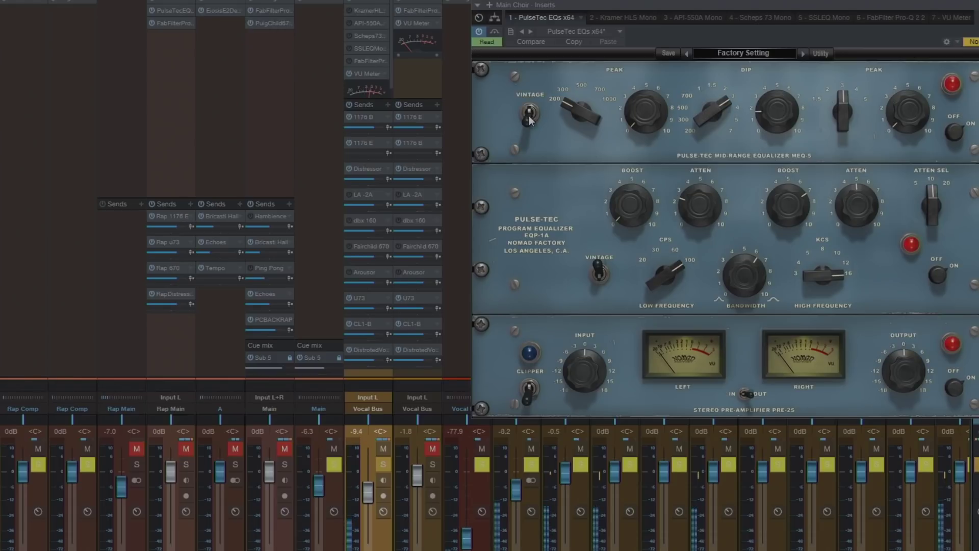
Try the two Vintage switches and the mid-range section's off/on switch in the PulseTec EQs plug-in.
{"action": "left_click", "coordinate": [600, 274]}
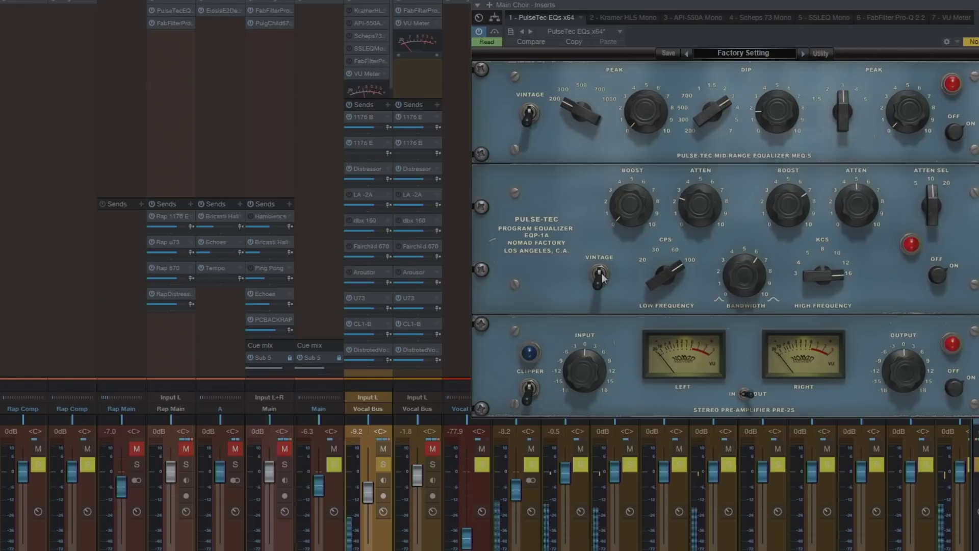
{"action": "left_click", "coordinate": [529, 113]}
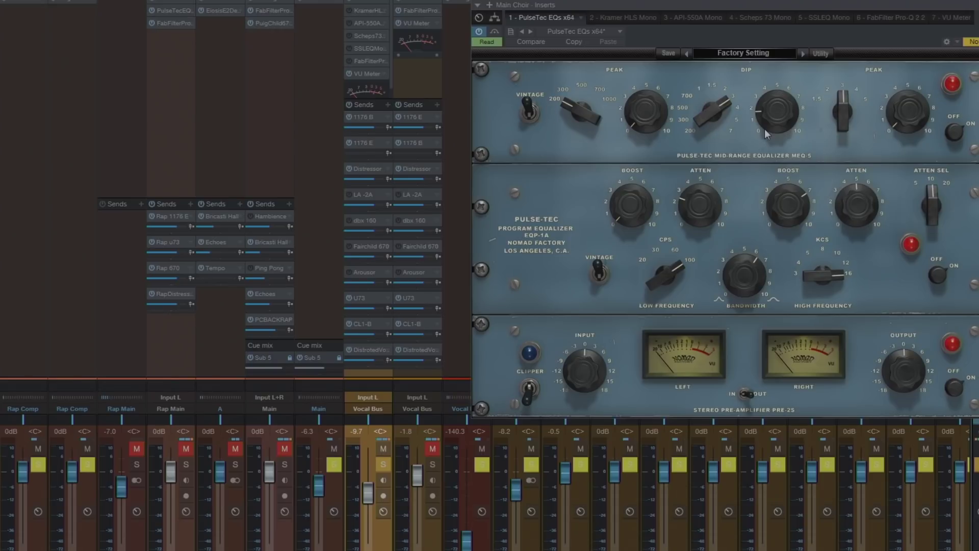
{"action": "left_click", "coordinate": [957, 142]}
{"action": "left_click_drag", "start_coordinate": [714, 100], "coordinate": [755, 137]}
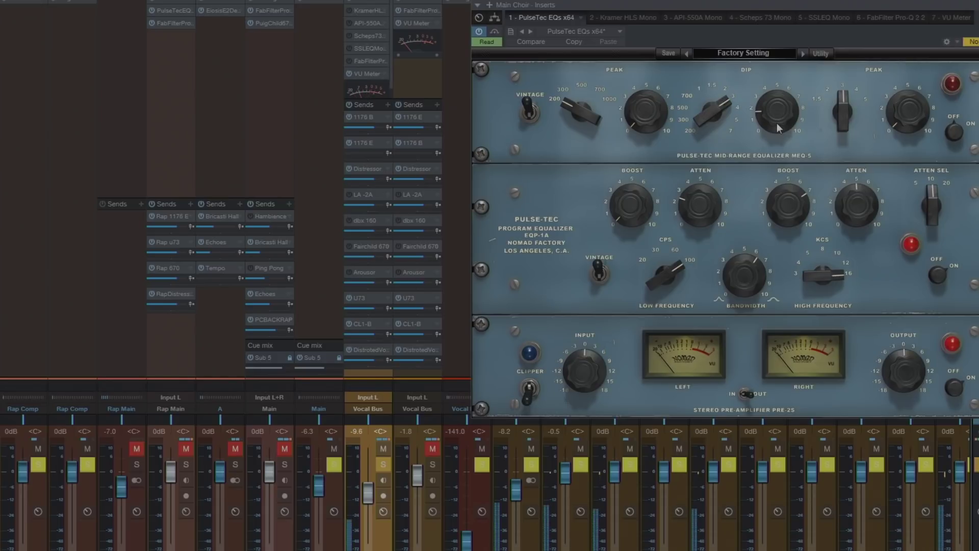
{"action": "left_click", "coordinate": [952, 133]}
{"action": "left_click", "coordinate": [954, 135]}
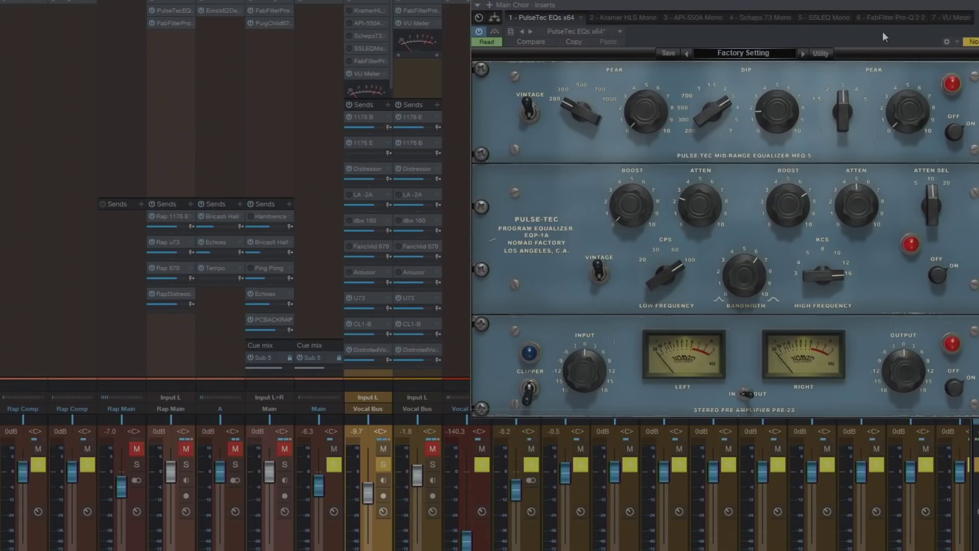
Open the FabFilter Pro-Q 2 insert on the Main Choir channel to examine its EQ curve, and close it.
{"action": "left_click_drag", "start_coordinate": [883, 32], "coordinate": [873, 21]}
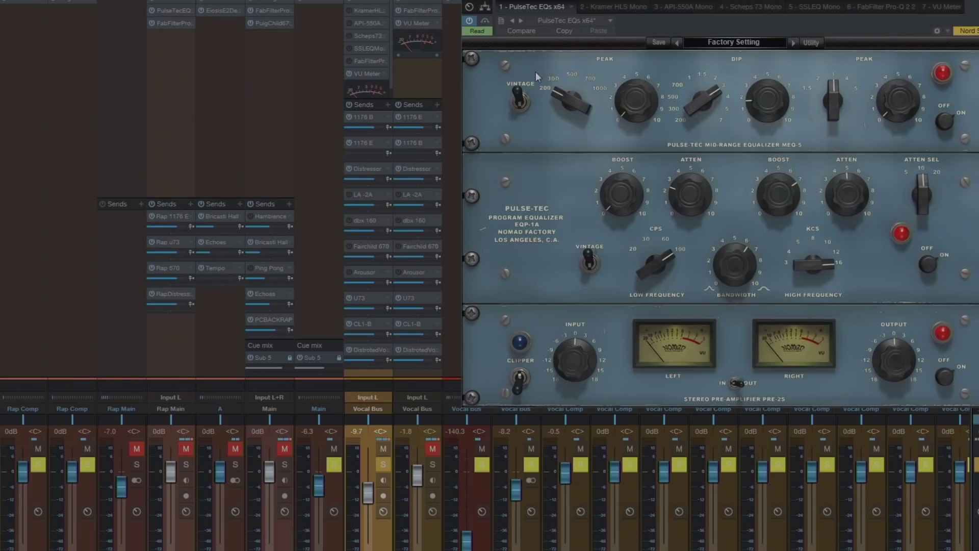
{"action": "left_click", "coordinate": [486, 23]}
{"action": "left_click", "coordinate": [371, 62]}
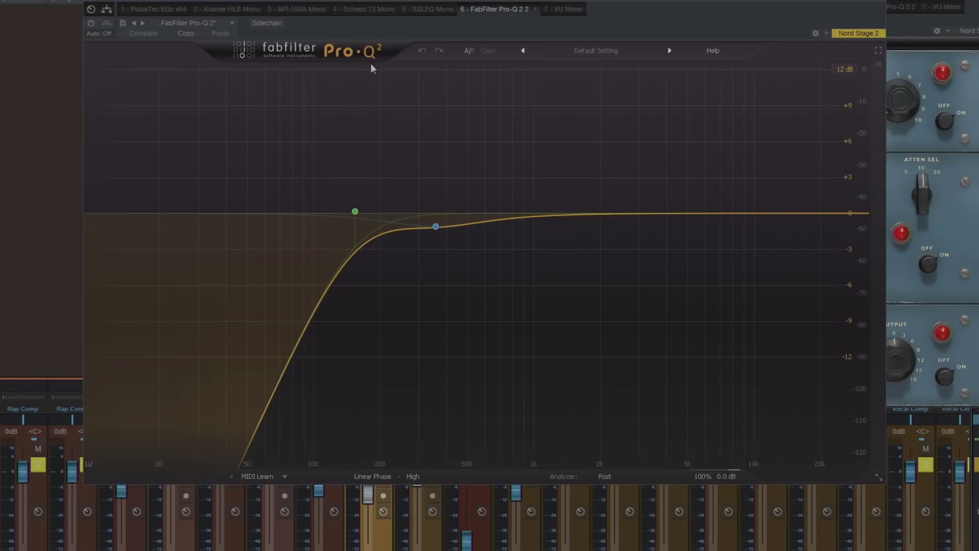
{"action": "left_click", "coordinate": [880, 5]}
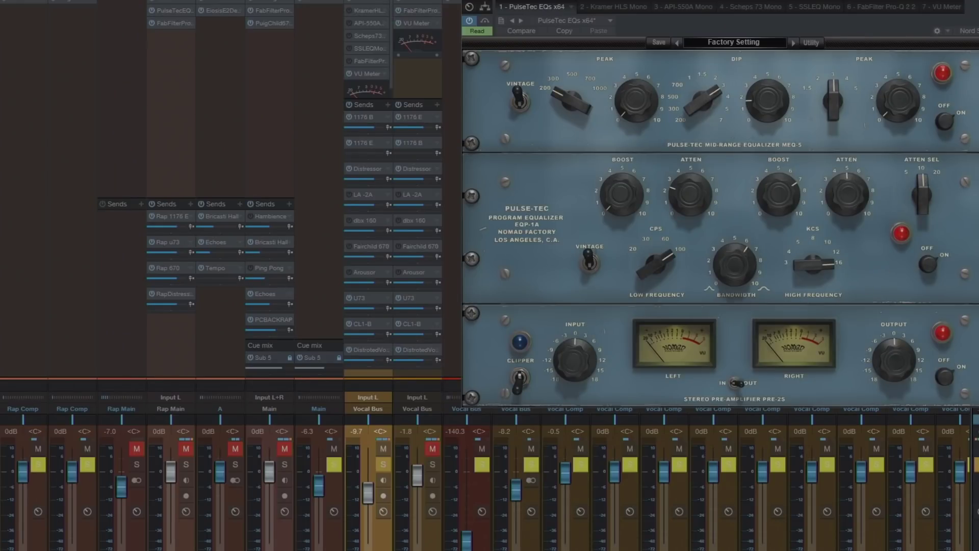
Compare the PulseTec EQs plug-in bypassed and active, and close its window.
{"action": "left_click", "coordinate": [485, 22]}
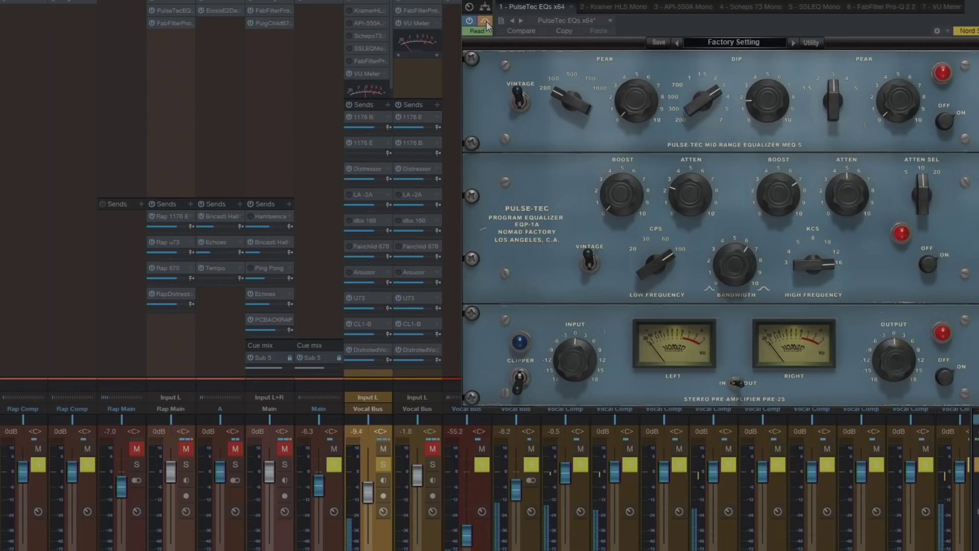
{"action": "left_click", "coordinate": [486, 22]}
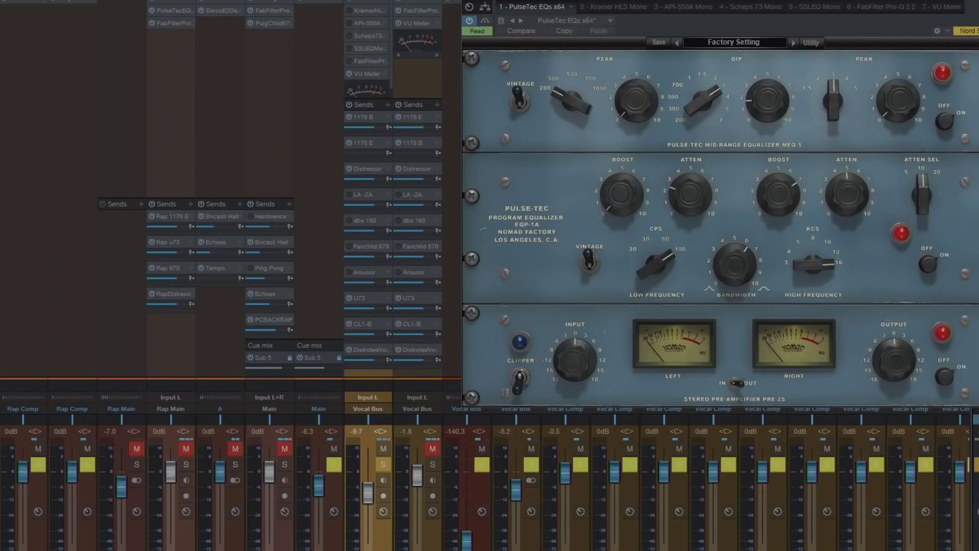
{"action": "key", "text": "Escape"}
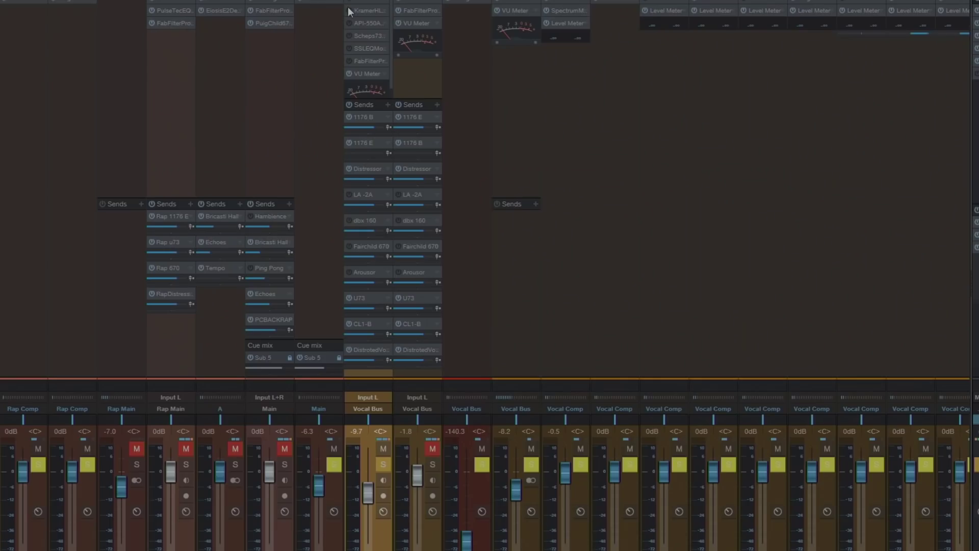
Open the Kramer HLS Mono insert on the Main Choir channel and move its window clear of the insert list.
{"action": "left_click", "coordinate": [363, 11]}
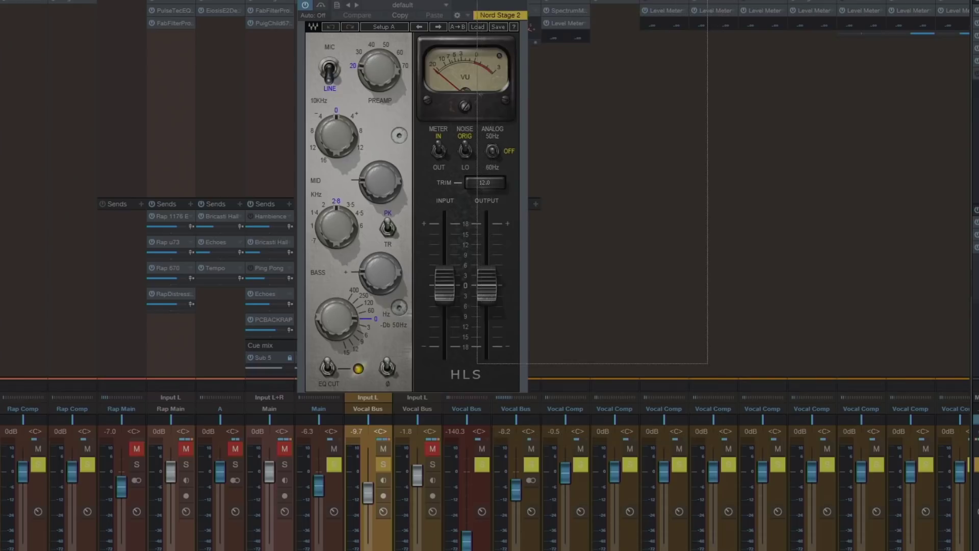
{"action": "left_click_drag", "start_coordinate": [576, 1], "coordinate": [578, 1]}
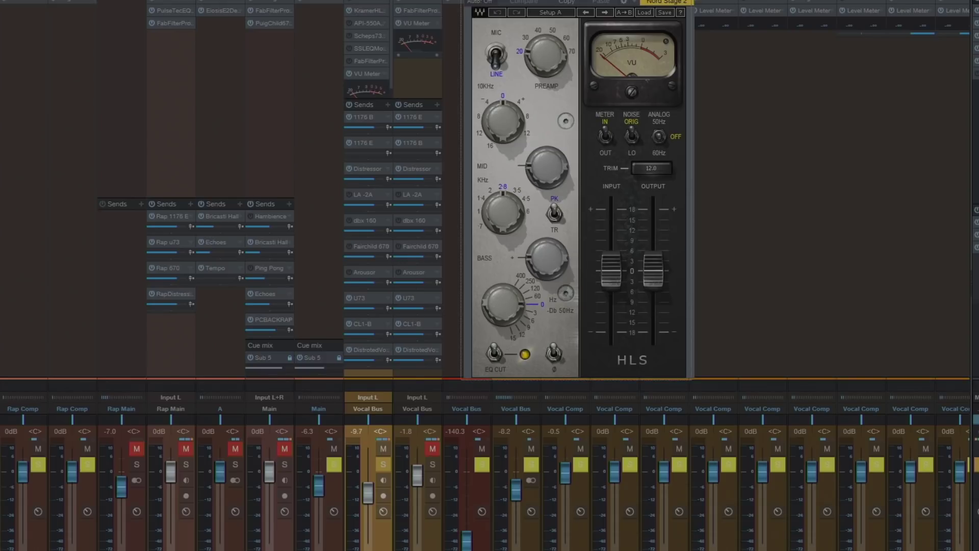
{"action": "left_click_drag", "start_coordinate": [632, 37], "coordinate": [629, 38]}
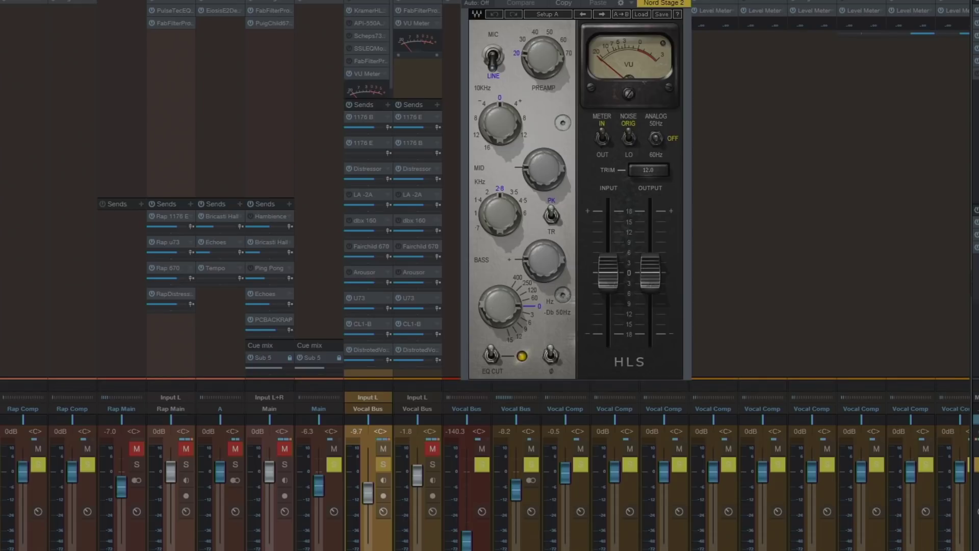
Try the HLS bass gain and several bass frequencies including 120 Hz, and return the frequency selector to 0.
{"action": "left_click", "coordinate": [500, 307]}
{"action": "mouse_move", "coordinate": [500, 316]}
{"action": "scroll", "coordinate": [500, 306], "scroll_direction": "down", "scroll_amount": 1}
{"action": "scroll", "coordinate": [500, 306], "scroll_direction": "up", "scroll_amount": 1}
{"action": "mouse_move", "coordinate": [536, 263]}
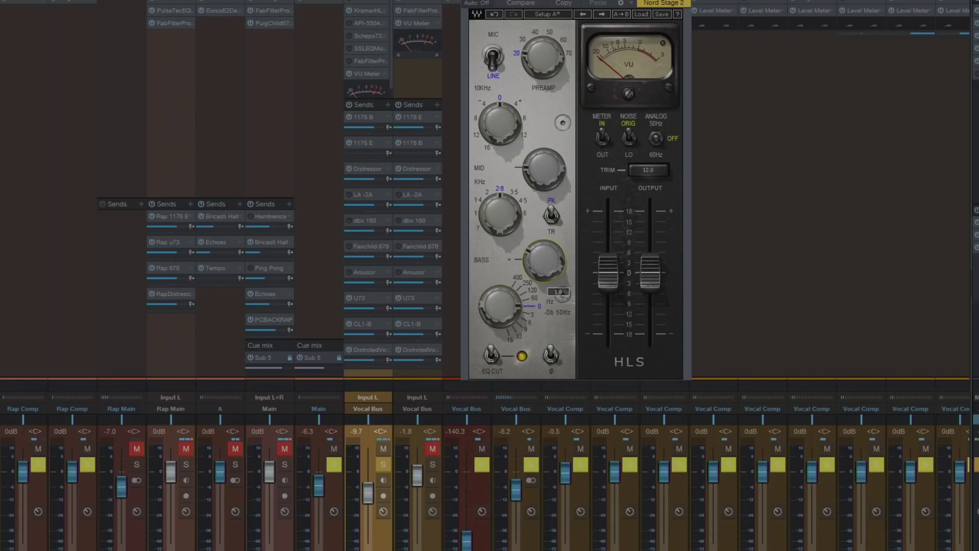
{"action": "scroll", "coordinate": [499, 306], "scroll_direction": "up", "scroll_amount": 2}
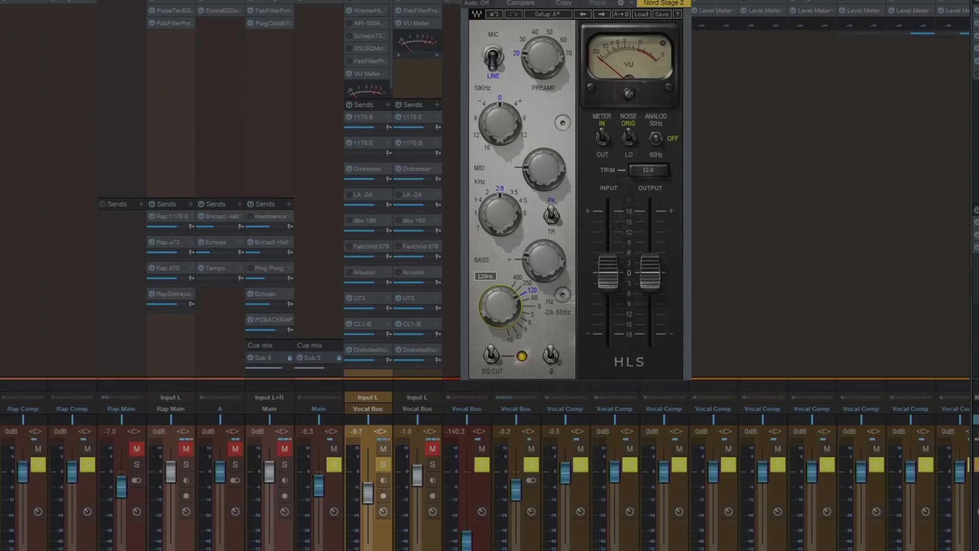
{"action": "scroll", "coordinate": [544, 260], "scroll_direction": "down", "scroll_amount": 2}
{"action": "scroll", "coordinate": [500, 306], "scroll_direction": "down", "scroll_amount": 2}
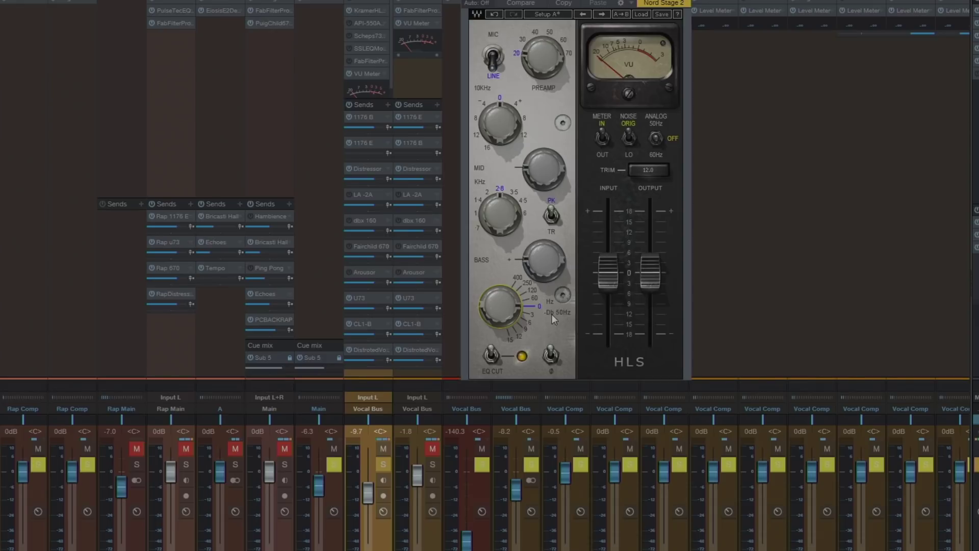
{"action": "scroll", "coordinate": [492, 317], "scroll_direction": "up", "scroll_amount": 2}
{"action": "scroll", "coordinate": [488, 318], "scroll_direction": "down", "scroll_amount": 1}
Try the phase and EQ Cut switches of the HLS plug-in.
{"action": "mouse_move", "coordinate": [552, 360]}
{"action": "left_click", "coordinate": [552, 358]}
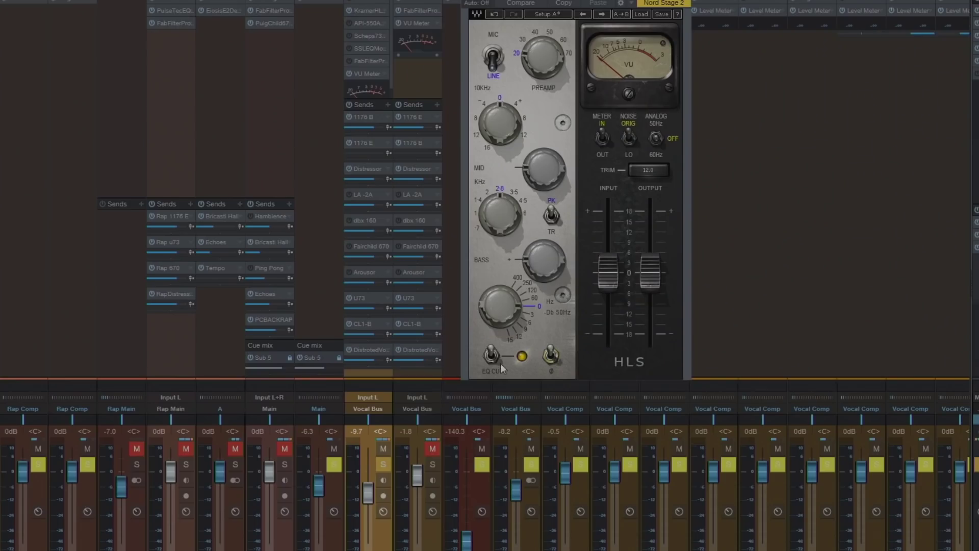
{"action": "left_click", "coordinate": [493, 360]}
{"action": "left_click", "coordinate": [493, 361]}
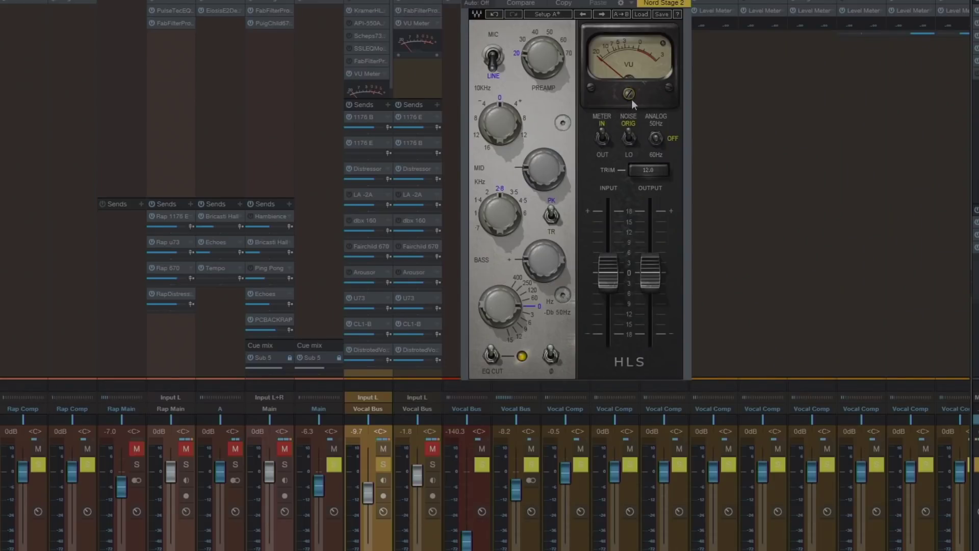
Try the VU meter's calibration screw and the output Trim in the HLS plug-in, and close it.
{"action": "left_click", "coordinate": [632, 99]}
{"action": "left_click", "coordinate": [660, 173]}
{"action": "left_click", "coordinate": [660, 173]}
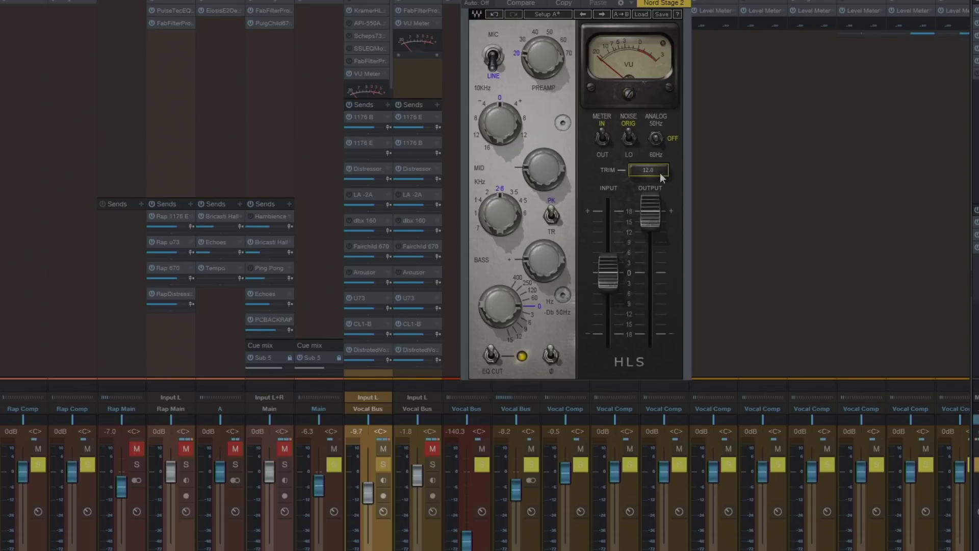
{"action": "left_click", "coordinate": [662, 173]}
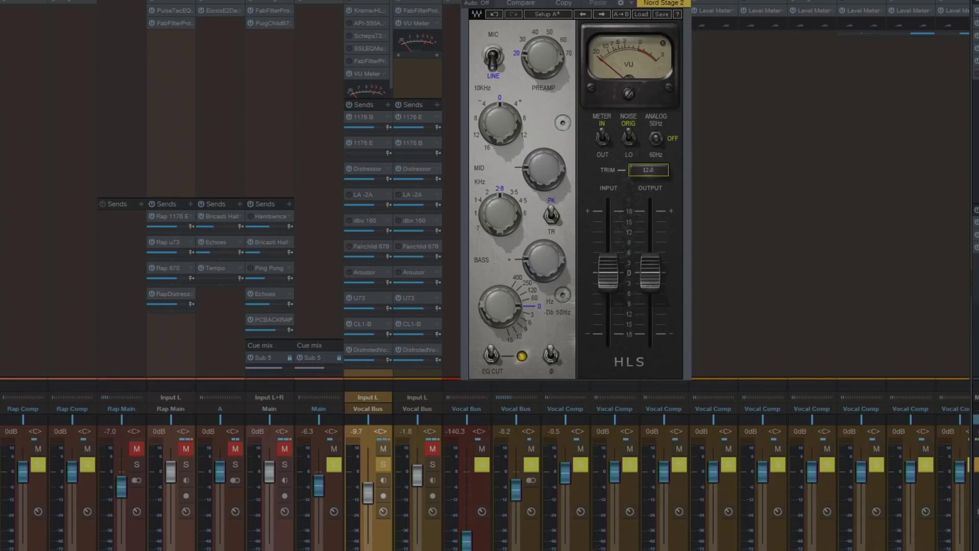
{"action": "key", "text": "Escape"}
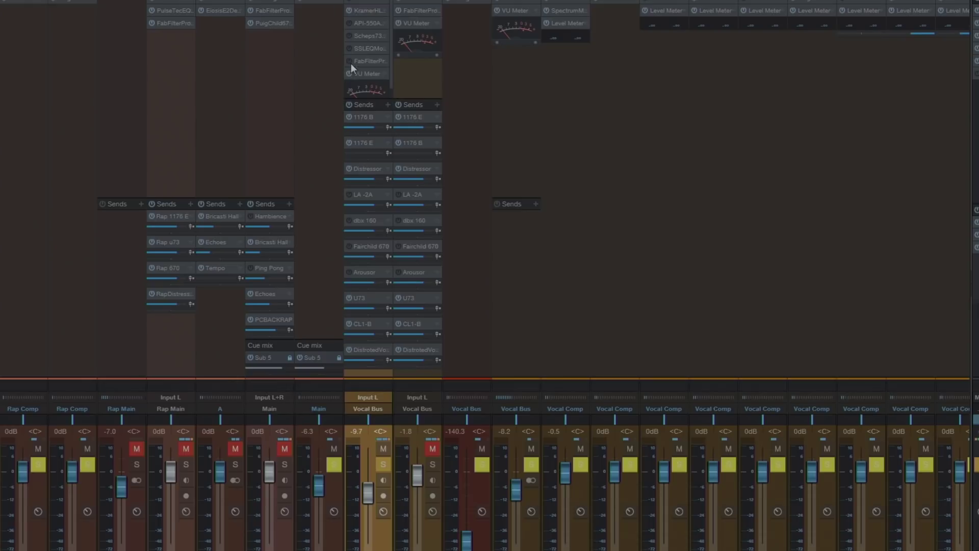
Open the API-550A Mono insert on the Main Choir channel and try its filter and In switches.
{"action": "left_click", "coordinate": [355, 23]}
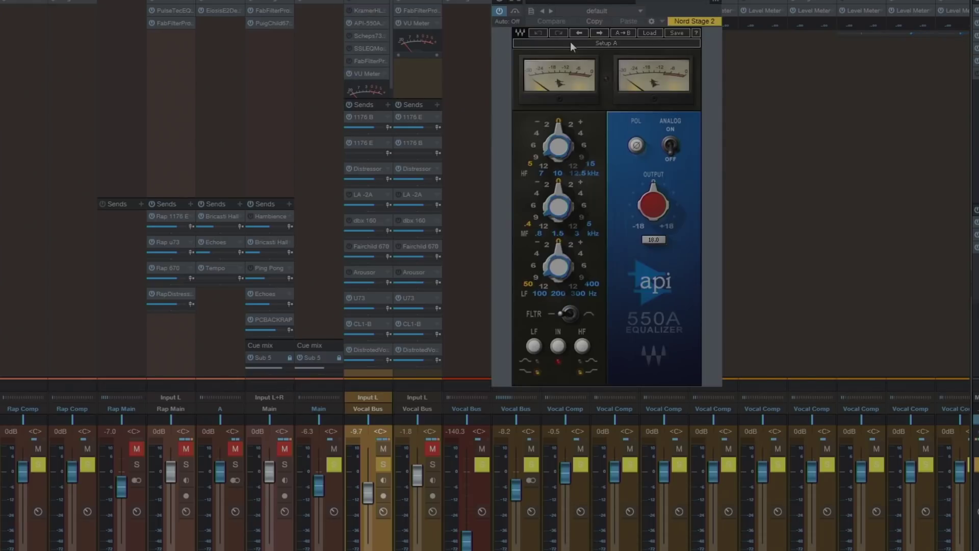
{"action": "left_click_drag", "start_coordinate": [653, 12], "coordinate": [657, 11]}
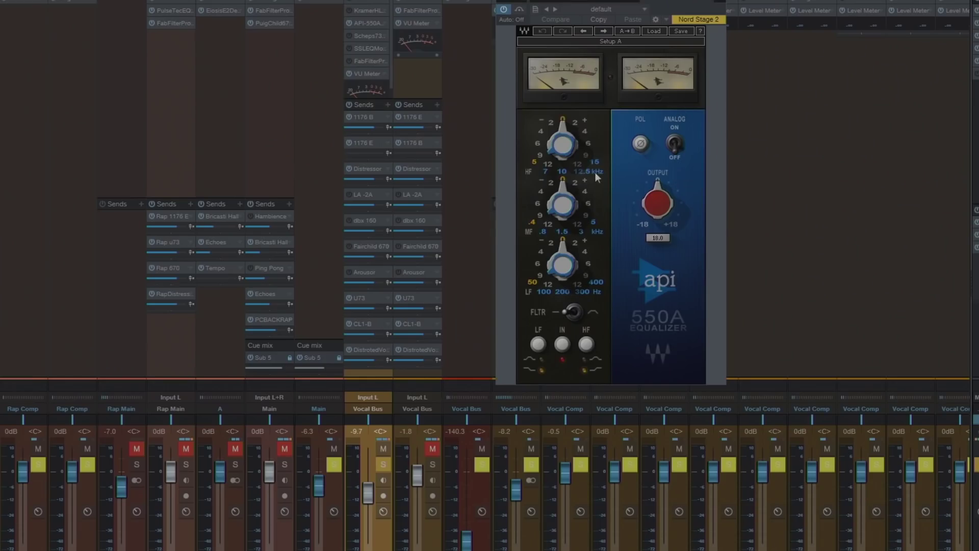
{"action": "left_click", "coordinate": [583, 314]}
{"action": "left_click", "coordinate": [566, 345]}
{"action": "left_click", "coordinate": [565, 345]}
Set the API 550A's low-band frequency to 100 Hz and return that band's gain to 0 after trying a boost.
{"action": "left_click", "coordinate": [545, 291]}
{"action": "left_click", "coordinate": [596, 282]}
{"action": "left_click", "coordinate": [546, 293]}
{"action": "left_click", "coordinate": [585, 252]}
{"action": "left_click", "coordinate": [589, 263]}
{"action": "left_click", "coordinate": [563, 240]}
Try the API 550A's filter, low-band shelf and analog switches, and close the plug-in.
{"action": "left_click", "coordinate": [577, 317]}
{"action": "left_click", "coordinate": [584, 315]}
{"action": "left_click", "coordinate": [536, 349]}
{"action": "left_click", "coordinate": [537, 350]}
{"action": "left_click", "coordinate": [680, 144]}
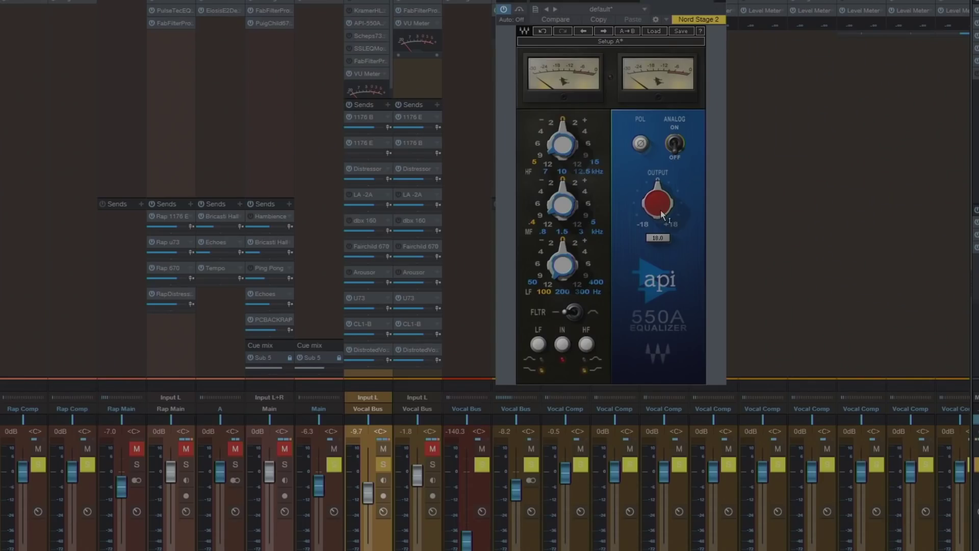
{"action": "mouse_move", "coordinate": [659, 208]}
{"action": "left_click", "coordinate": [743, 2]}
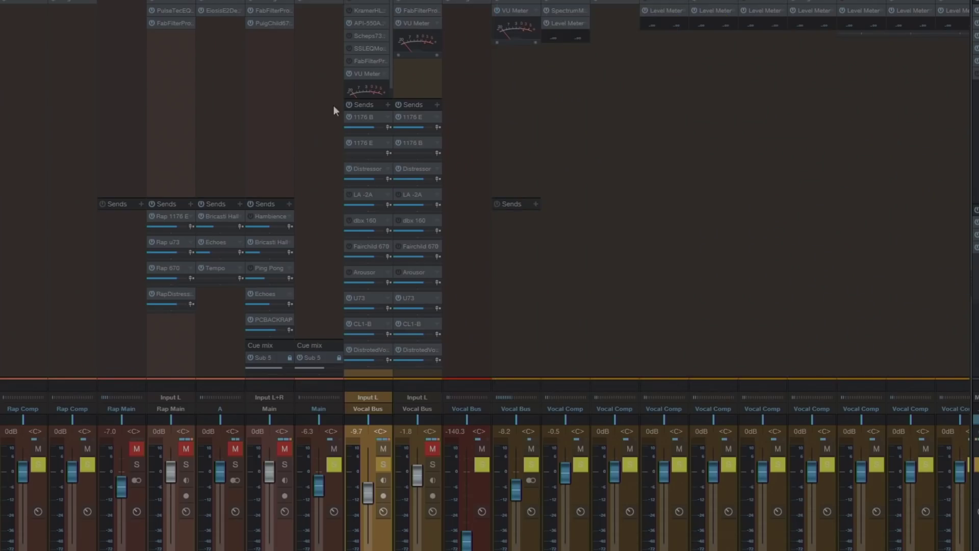
Open the Scheps 73 Mono insert on the Main Choir channel and try its high-pass filter switch.
{"action": "double_click", "coordinate": [364, 33]}
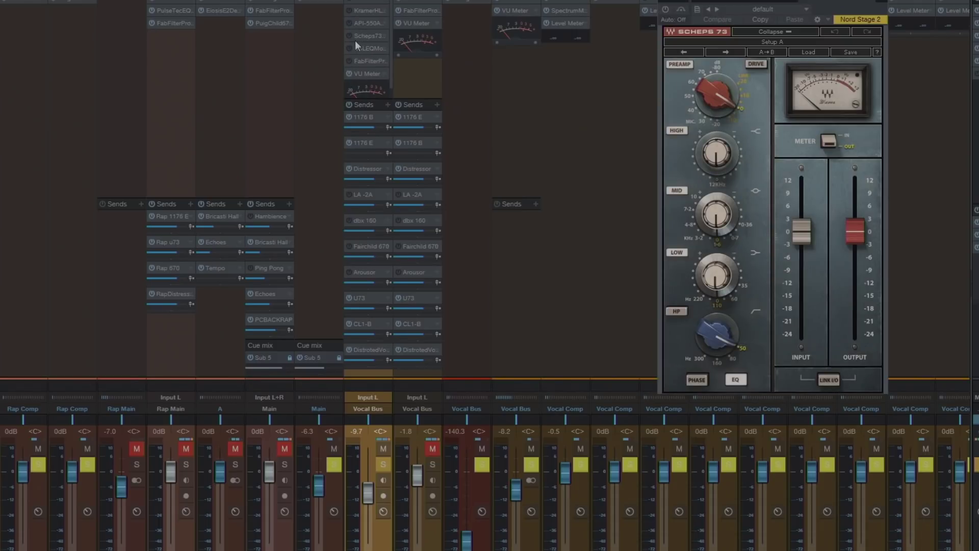
{"action": "left_click_drag", "start_coordinate": [848, 7], "coordinate": [682, 10]}
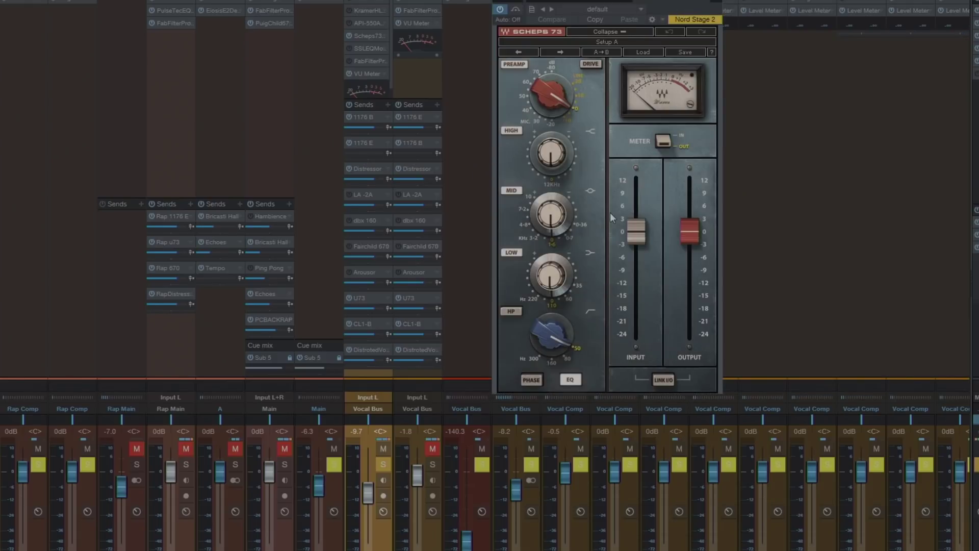
{"action": "left_click", "coordinate": [515, 312]}
{"action": "mouse_move", "coordinate": [574, 353]}
Try the low, mid and high EQ controls and the phase switch of the Scheps 73.
{"action": "left_click_drag", "start_coordinate": [552, 287], "coordinate": [555, 289]}
{"action": "mouse_move", "coordinate": [540, 223]}
{"action": "left_mouse_down"}
{"action": "mouse_move", "coordinate": [540, 209]}
{"action": "mouse_move", "coordinate": [540, 223]}
{"action": "left_mouse_up"}
{"action": "left_click_drag", "start_coordinate": [552, 145], "coordinate": [552, 154]}
{"action": "left_click", "coordinate": [532, 380]}
Try raising the Scheps 73's input to about 3 dB and switching its meter between input and output.
{"action": "left_click_drag", "start_coordinate": [636, 233], "coordinate": [637, 220]}
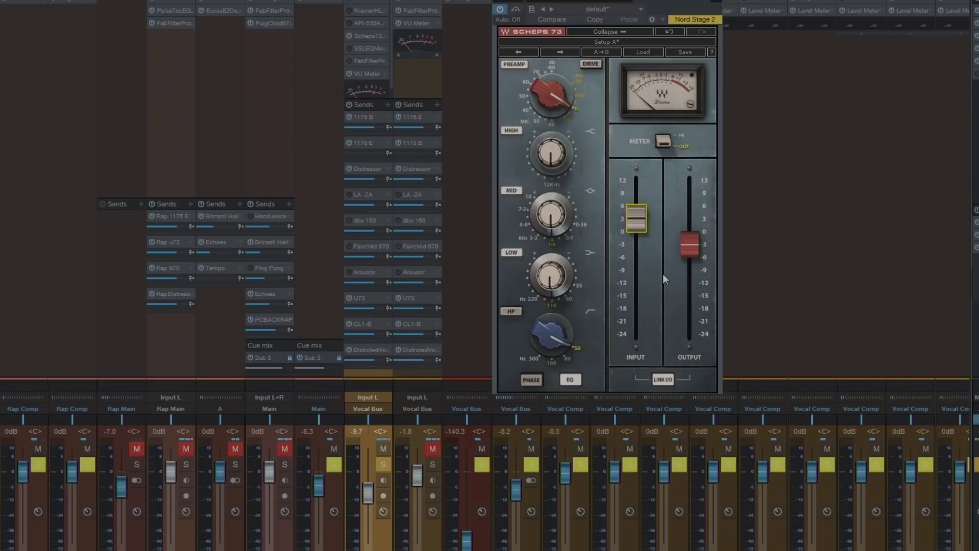
{"action": "key", "text": "ctrl+z"}
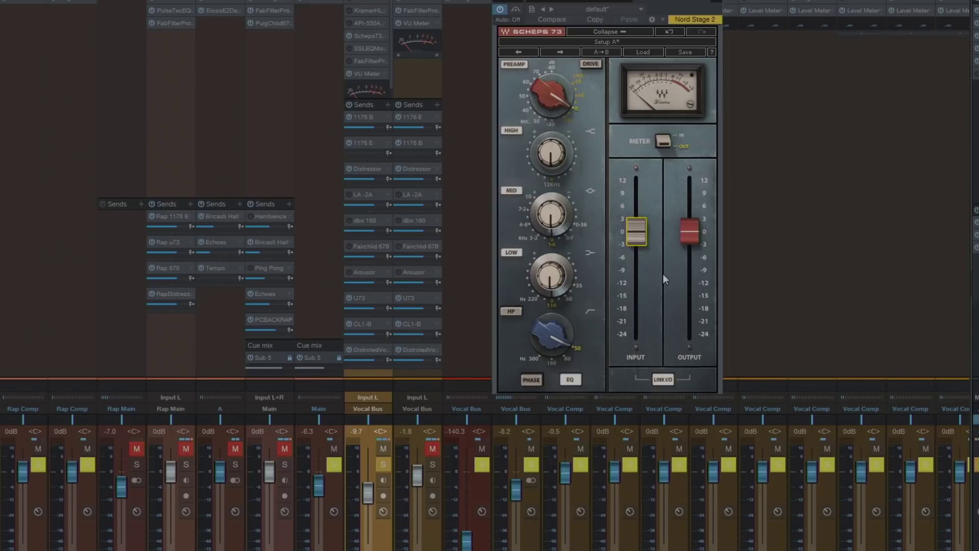
{"action": "left_click", "coordinate": [665, 143]}
{"action": "left_click", "coordinate": [664, 141]}
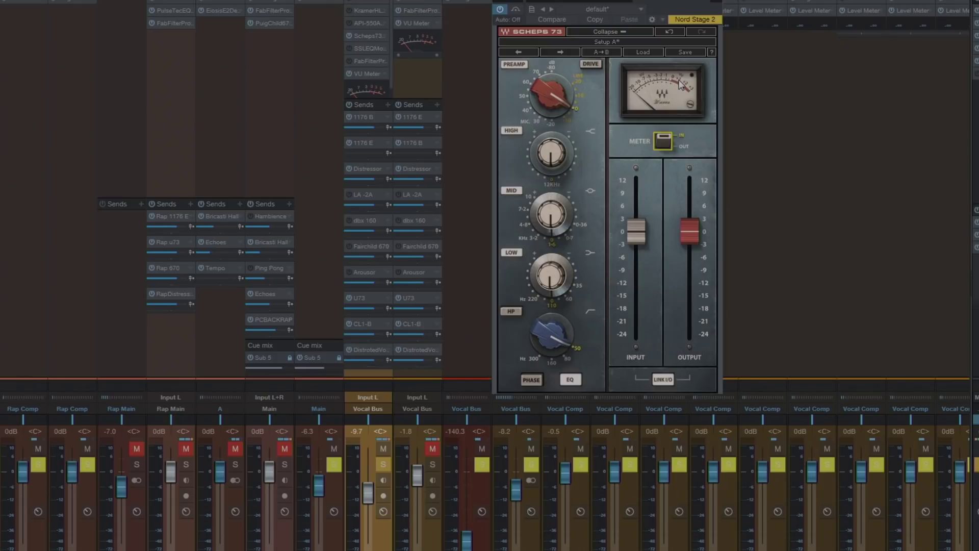
{"action": "left_click", "coordinate": [665, 140]}
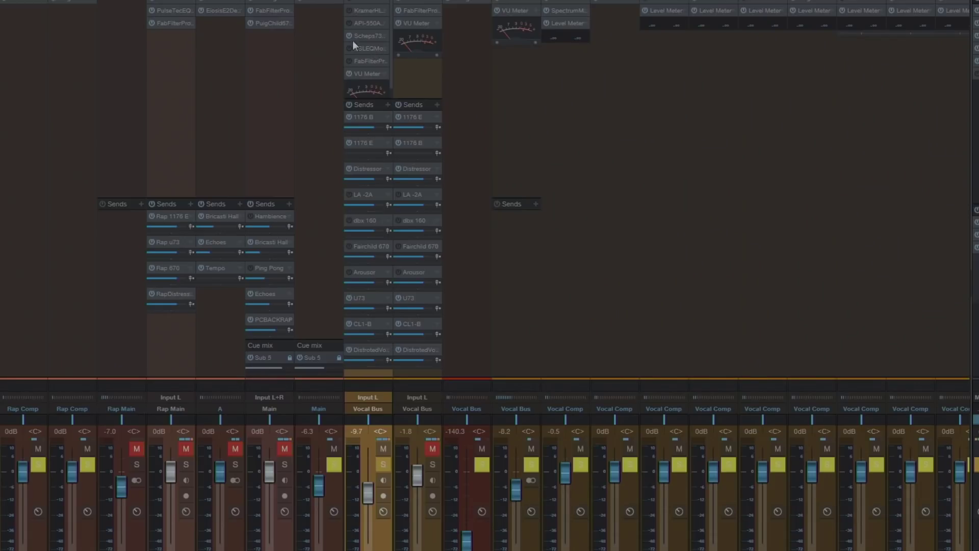
Open the SSLEQ Mono insert on the Main Choir channel and move its window clear of the inserts and sends.
{"action": "left_click", "coordinate": [364, 50]}
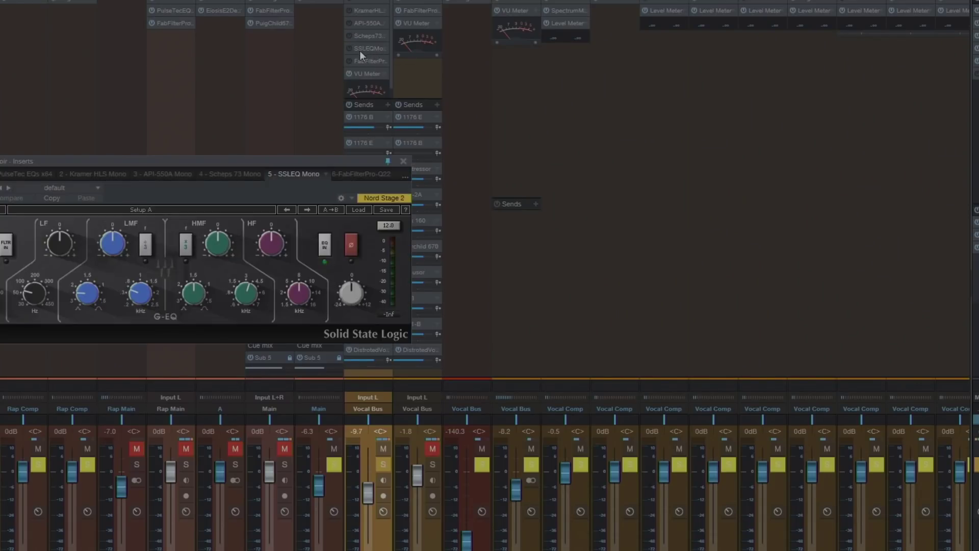
{"action": "left_click_drag", "start_coordinate": [308, 164], "coordinate": [800, 63]}
{"action": "mouse_move", "coordinate": [579, 204]}
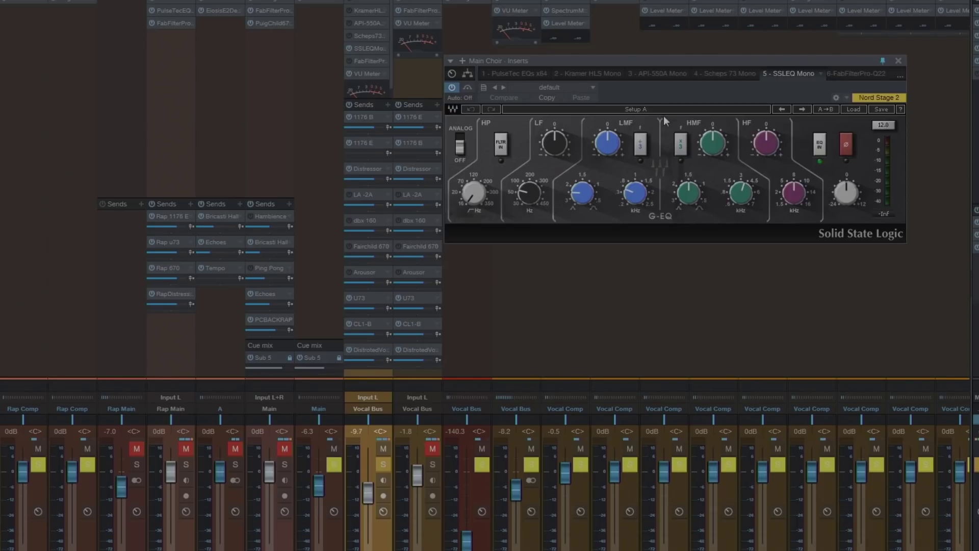
Try the SSL EQ's analog switch, high-pass filter switch and high-pass frequency.
{"action": "left_click_drag", "start_coordinate": [476, 194], "coordinate": [475, 188]}
{"action": "left_click", "coordinate": [459, 148]}
{"action": "left_click", "coordinate": [459, 149]}
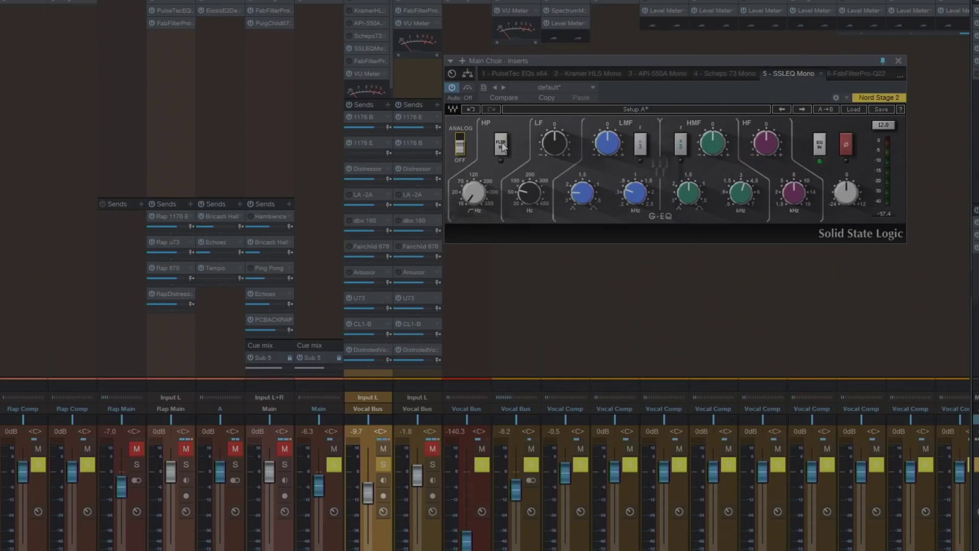
{"action": "left_click", "coordinate": [503, 147]}
{"action": "left_click", "coordinate": [503, 146]}
{"action": "left_click_drag", "start_coordinate": [488, 187], "coordinate": [488, 171]}
Adjust the SSL EQ's low-frequency band, trying its frequency and boosting its gain slightly.
{"action": "left_click_drag", "start_coordinate": [538, 197], "coordinate": [538, 187]}
{"action": "left_click_drag", "start_coordinate": [554, 143], "coordinate": [555, 145]}
{"action": "left_click", "coordinate": [529, 193]}
{"action": "left_click", "coordinate": [549, 147]}
{"action": "mouse_move", "coordinate": [549, 147]}
{"action": "left_mouse_down"}
{"action": "mouse_move", "coordinate": [550, 102]}
{"action": "mouse_move", "coordinate": [550, 128]}
{"action": "left_mouse_up"}
Raise the SSL EQ's low-mid frequency, reduce that band's gain slightly and set its Q to about 1.4.
{"action": "left_click_drag", "start_coordinate": [587, 199], "coordinate": [587, 198]}
{"action": "left_click_drag", "start_coordinate": [586, 198], "coordinate": [586, 198]}
{"action": "left_click_drag", "start_coordinate": [641, 200], "coordinate": [641, 178]}
{"action": "mouse_move", "coordinate": [607, 144]}
{"action": "left_mouse_down"}
{"action": "mouse_move", "coordinate": [608, 127]}
{"action": "mouse_move", "coordinate": [607, 180]}
{"action": "mouse_move", "coordinate": [607, 142]}
{"action": "left_mouse_up"}
{"action": "left_click_drag", "start_coordinate": [636, 193], "coordinate": [598, 188]}
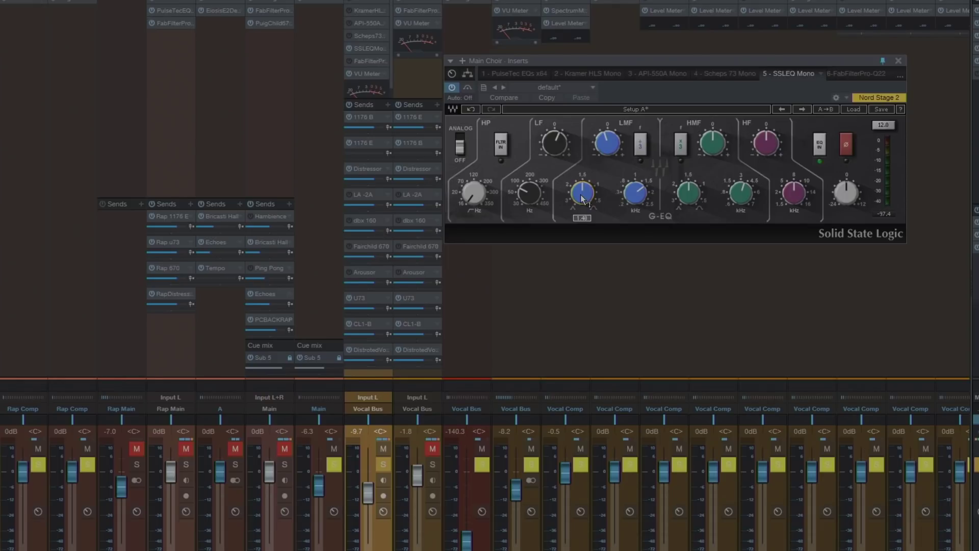
Switch the SSL EQ's analog modelling on and off repeatedly, ending with it off.
{"action": "left_click", "coordinate": [461, 147]}
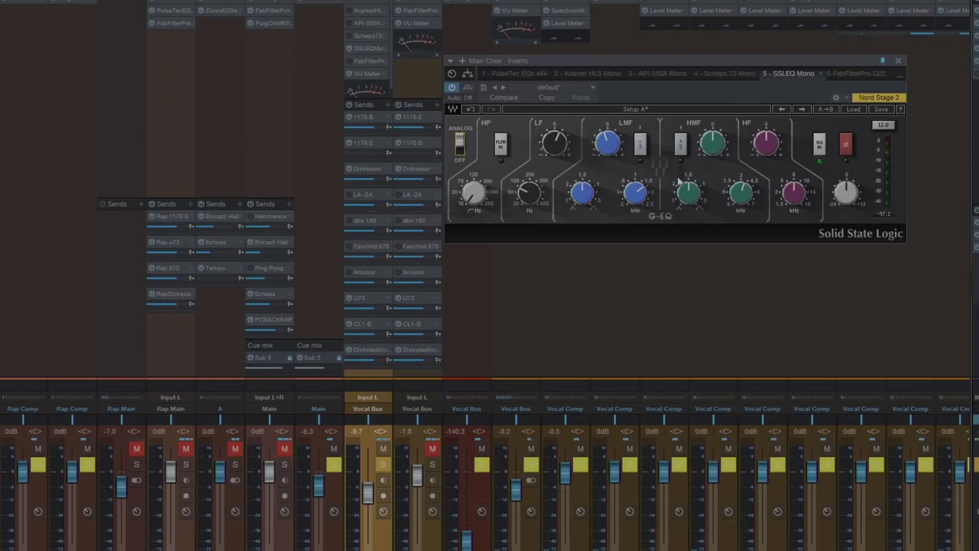
{"action": "left_click", "coordinate": [459, 152]}
{"action": "left_click", "coordinate": [461, 148]}
{"action": "left_click", "coordinate": [461, 145]}
{"action": "left_click", "coordinate": [462, 143]}
Try the SSL EQ's mid-band frequency range switches and change the low-mid band's frequency with its divide-by-three switch on.
{"action": "left_click", "coordinate": [679, 146]}
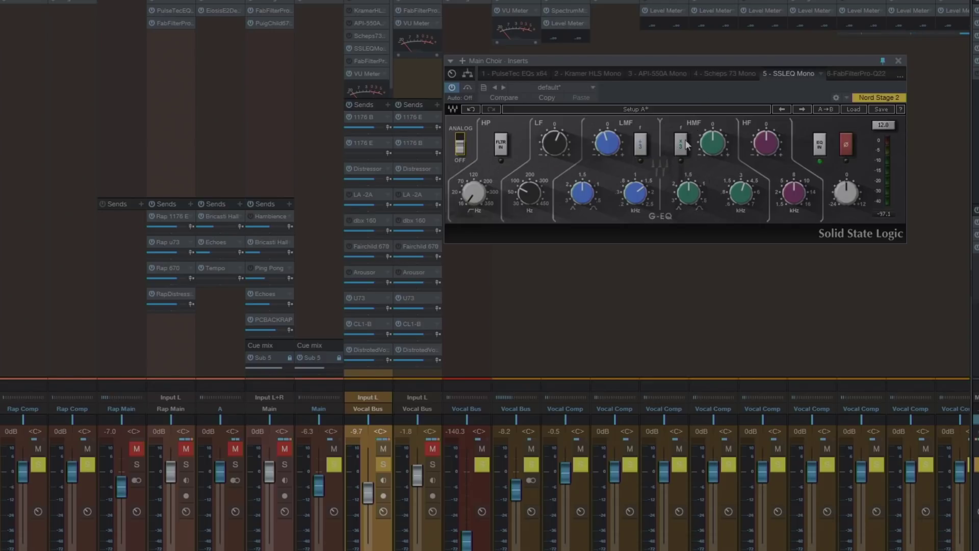
{"action": "left_click", "coordinate": [641, 146]}
{"action": "left_click", "coordinate": [641, 145]}
{"action": "left_click", "coordinate": [641, 145]}
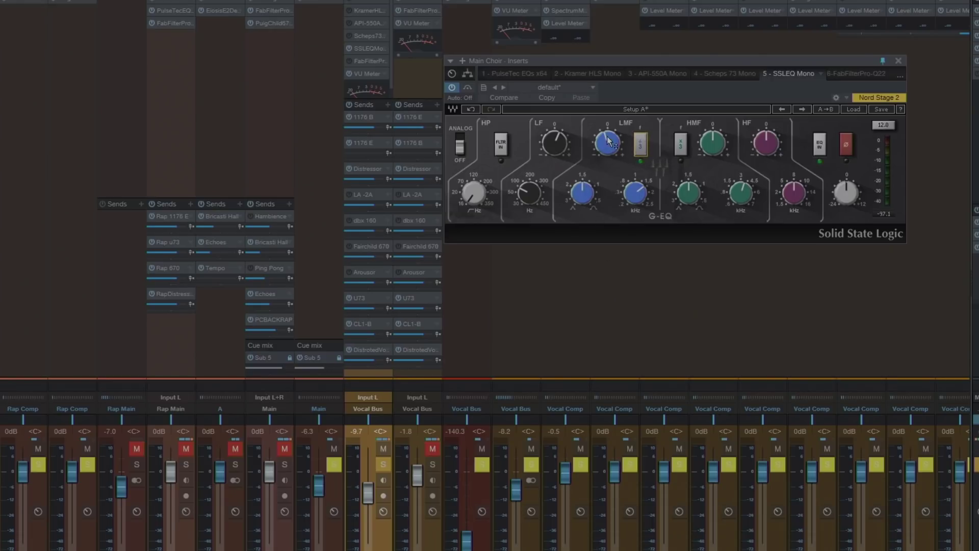
{"action": "mouse_move", "coordinate": [635, 192]}
{"action": "left_click_drag", "start_coordinate": [636, 193], "coordinate": [635, 160]}
{"action": "left_click_drag", "start_coordinate": [635, 160], "coordinate": [631, 151]}
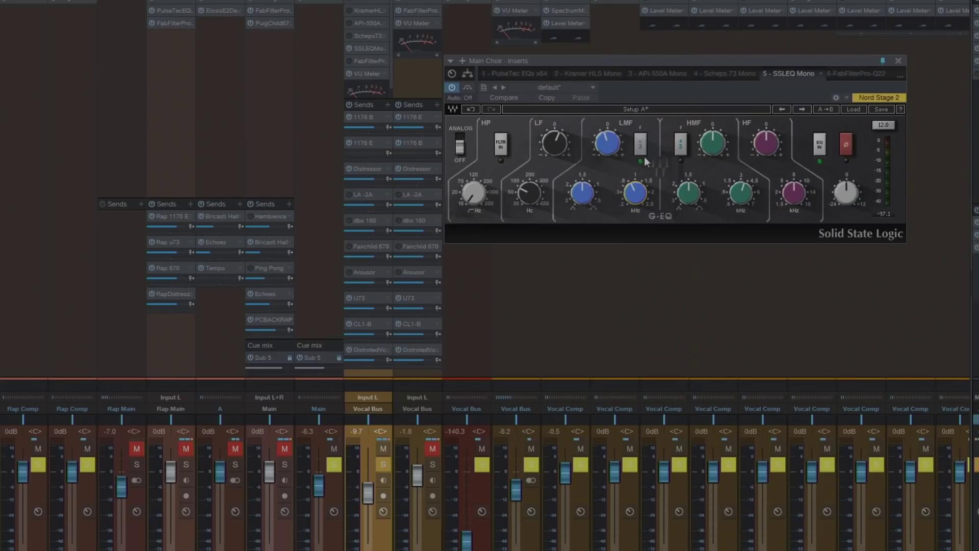
{"action": "left_click", "coordinate": [641, 145]}
Try the high-mid band's times-three switch, raise that band's frequency and try its gain and Q.
{"action": "left_click", "coordinate": [681, 144]}
{"action": "left_click_drag", "start_coordinate": [739, 195], "coordinate": [739, 190]}
{"action": "left_click_drag", "start_coordinate": [713, 143], "coordinate": [713, 138]}
{"action": "left_click", "coordinate": [689, 193]}
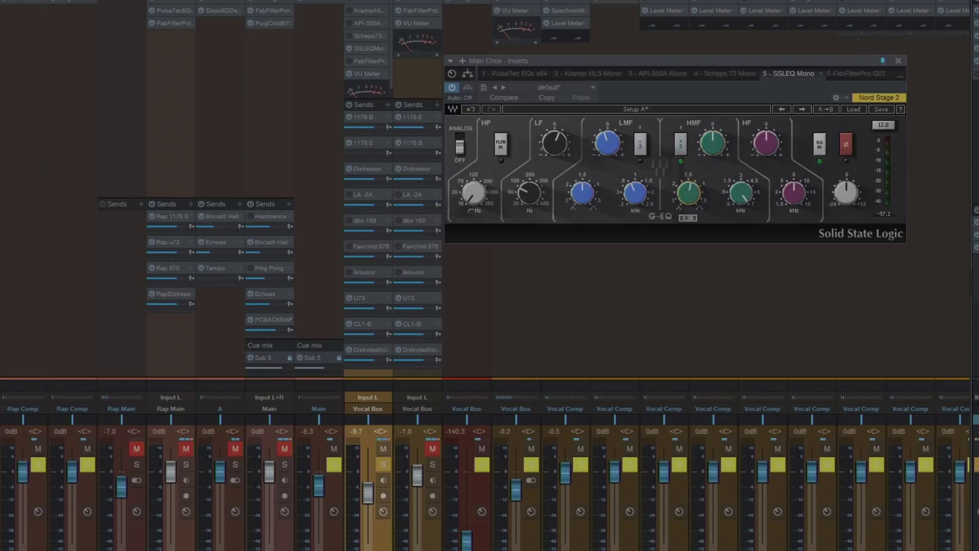
{"action": "left_click", "coordinate": [682, 144]}
{"action": "left_click_drag", "start_coordinate": [710, 203], "coordinate": [705, 188]}
{"action": "mouse_move", "coordinate": [743, 203]}
Try the SSL EQ's EQ-in, analog and polarity switches.
{"action": "left_click", "coordinate": [821, 145]}
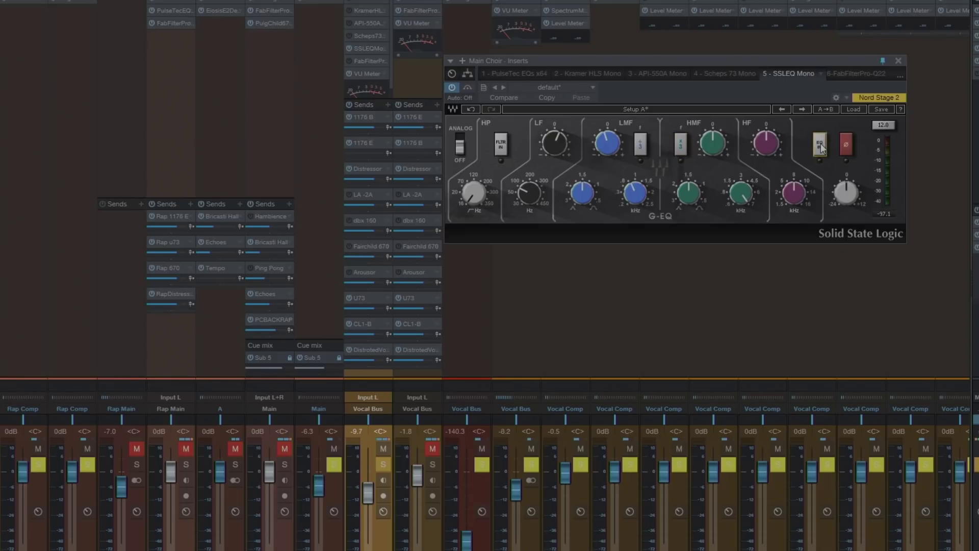
{"action": "left_click", "coordinate": [463, 147]}
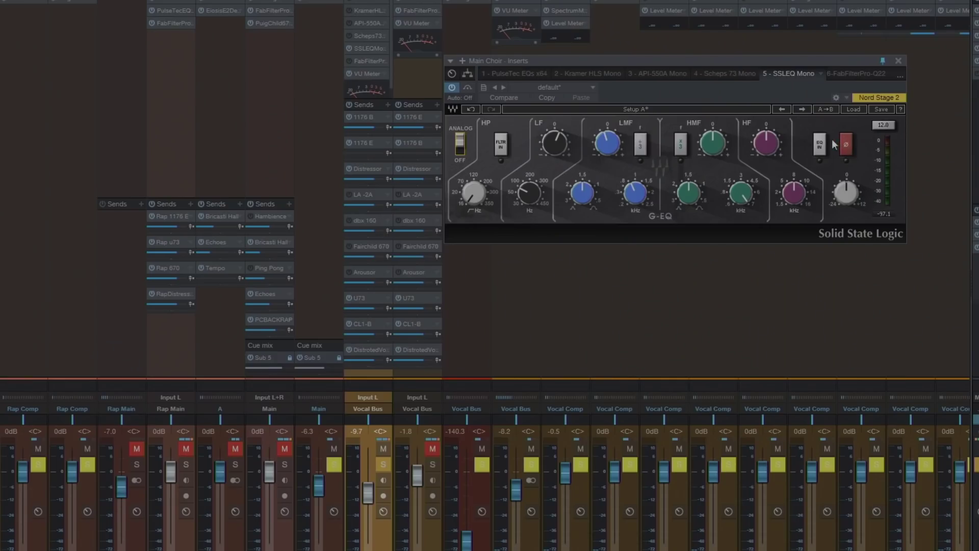
{"action": "left_click", "coordinate": [820, 144]}
{"action": "left_click", "coordinate": [847, 145]}
Close the SSL EQ window and open the FabFilter Pro-Q 2 insert on the Main Choir channel.
{"action": "left_click", "coordinate": [899, 61]}
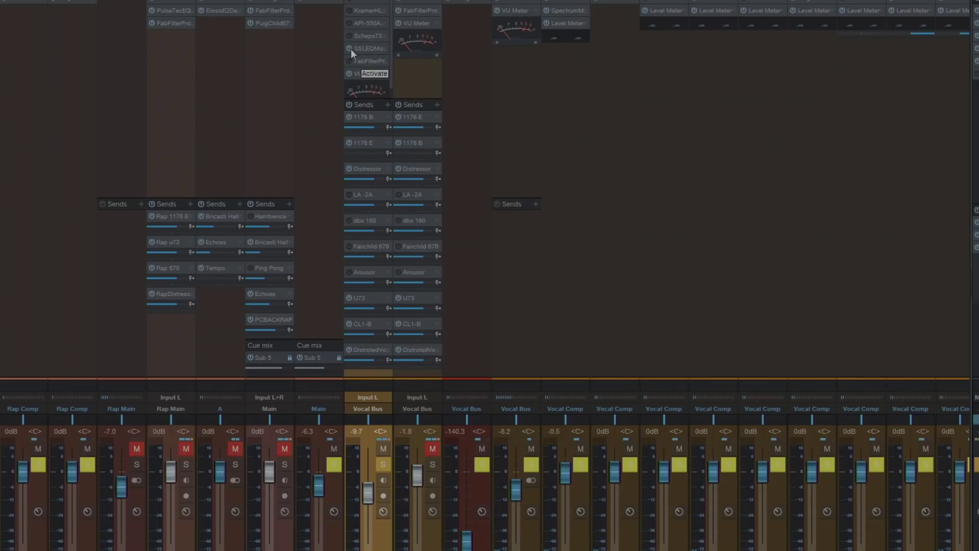
{"action": "left_click", "coordinate": [369, 60]}
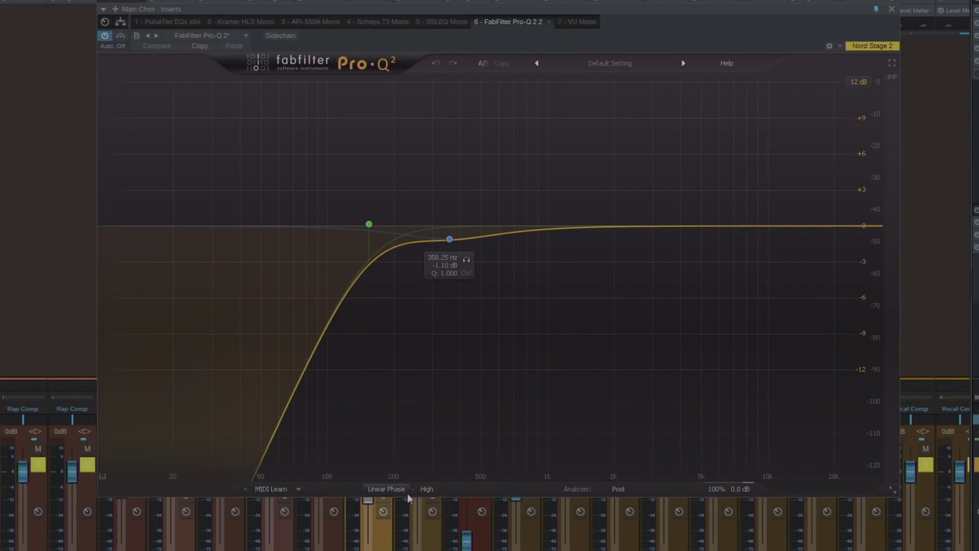
{"action": "mouse_move", "coordinate": [430, 494]}
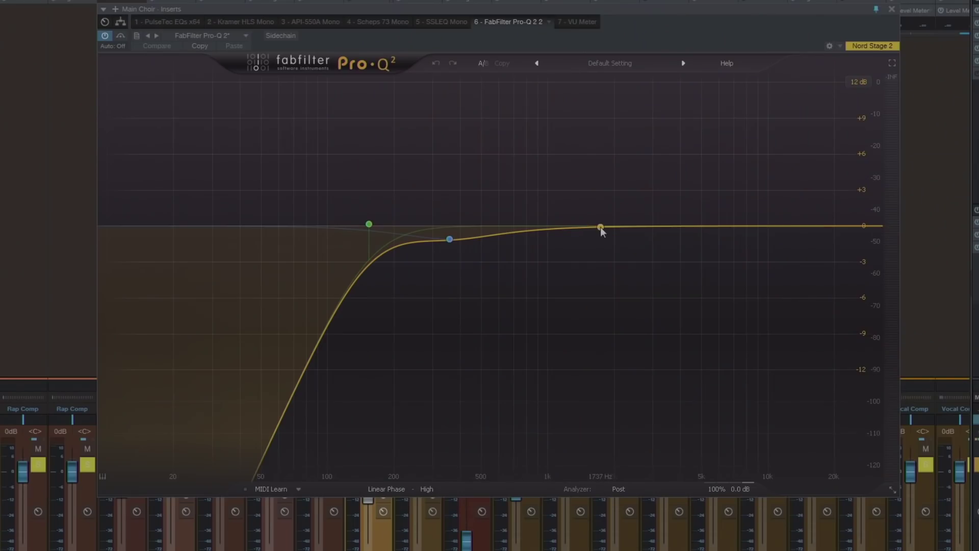
Add four bell bands to the EQ curve, including ones at about 1737 Hz, 4811 Hz and 827 Hz.
{"action": "double_click", "coordinate": [601, 227]}
{"action": "double_click", "coordinate": [665, 228]}
{"action": "double_click", "coordinate": [699, 224]}
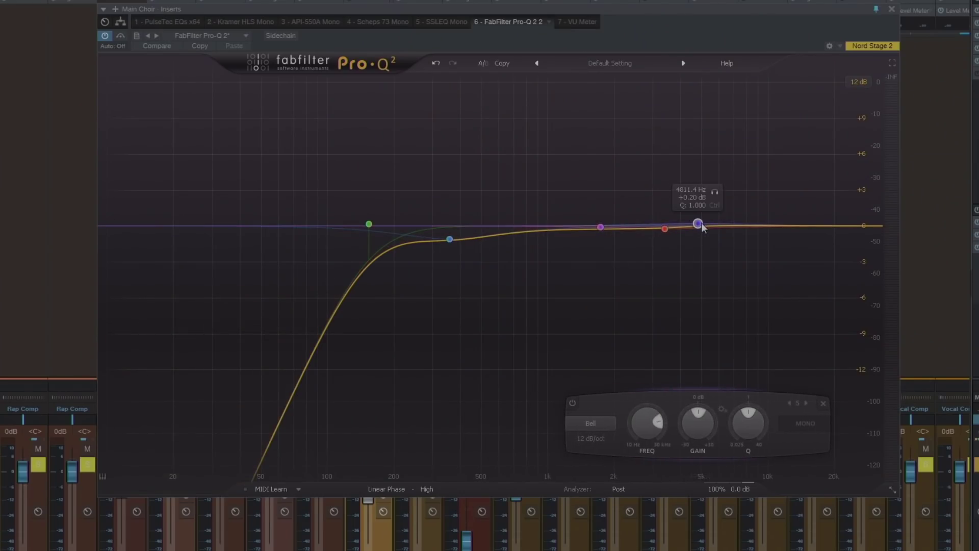
{"action": "double_click", "coordinate": [530, 234]}
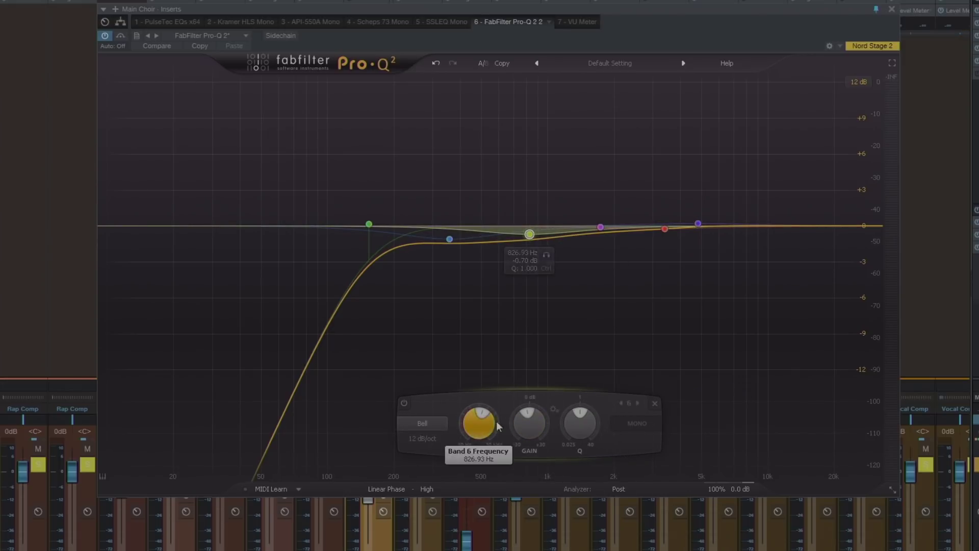
Try the Q of the 827 Hz band and change its shape to Notch.
{"action": "left_click_drag", "start_coordinate": [581, 426], "coordinate": [580, 383]}
{"action": "left_click", "coordinate": [442, 424]}
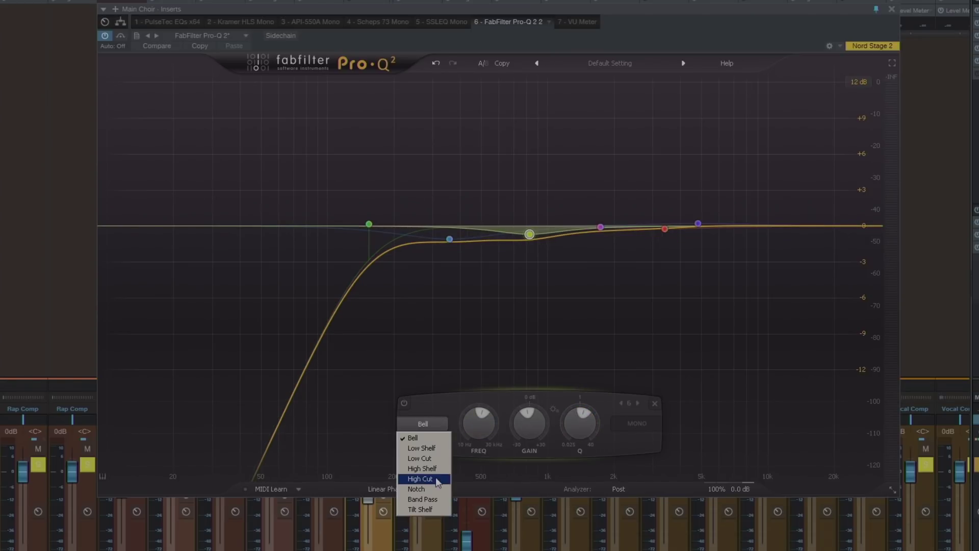
{"action": "left_click", "coordinate": [418, 489]}
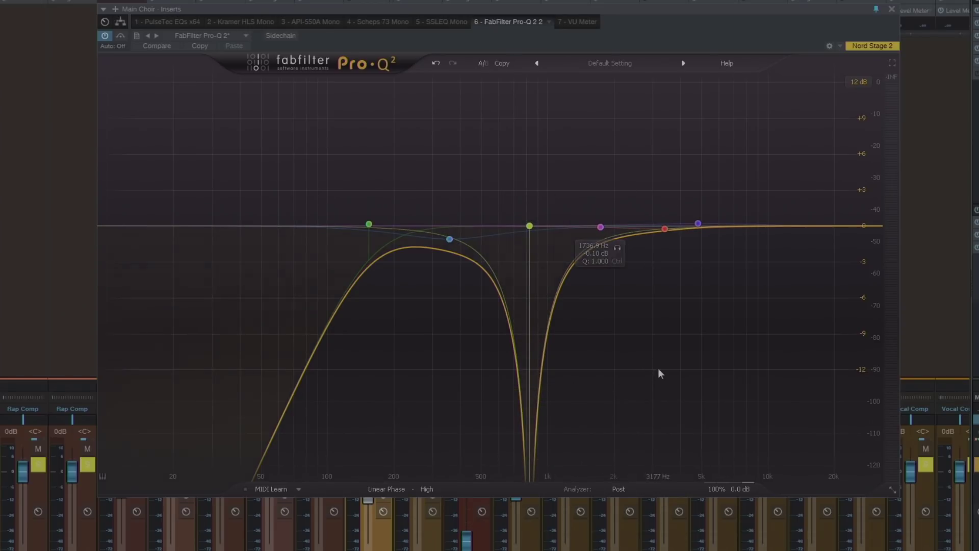
Undo the notch change and the four added bands.
{"action": "key", "text": "ctrl+z"}
{"action": "key", "text": "ctrl+z"}
{"action": "key", "text": "ctrl+z"}
{"action": "key", "text": "ctrl+z"}
{"action": "key", "text": "ctrl+z"}
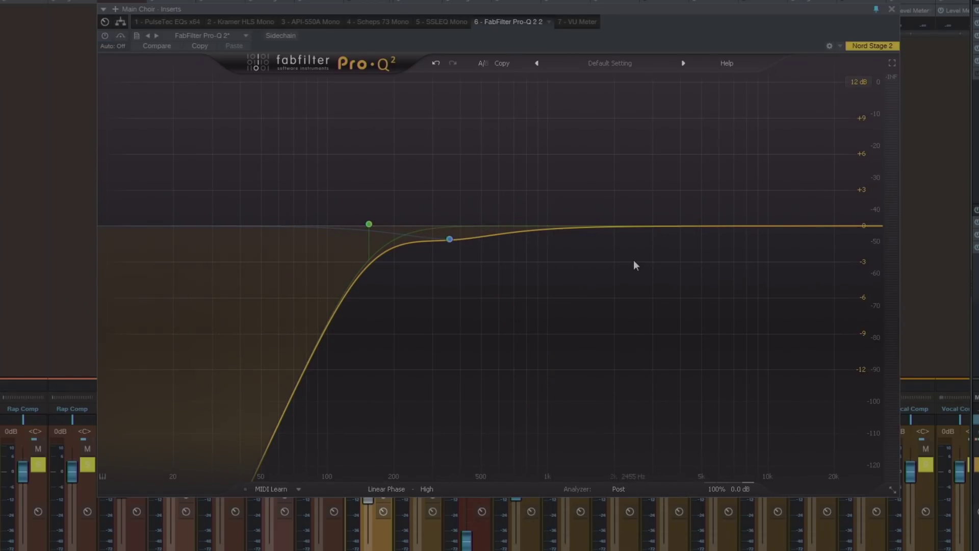
{"action": "key", "text": "ctrl+z"}
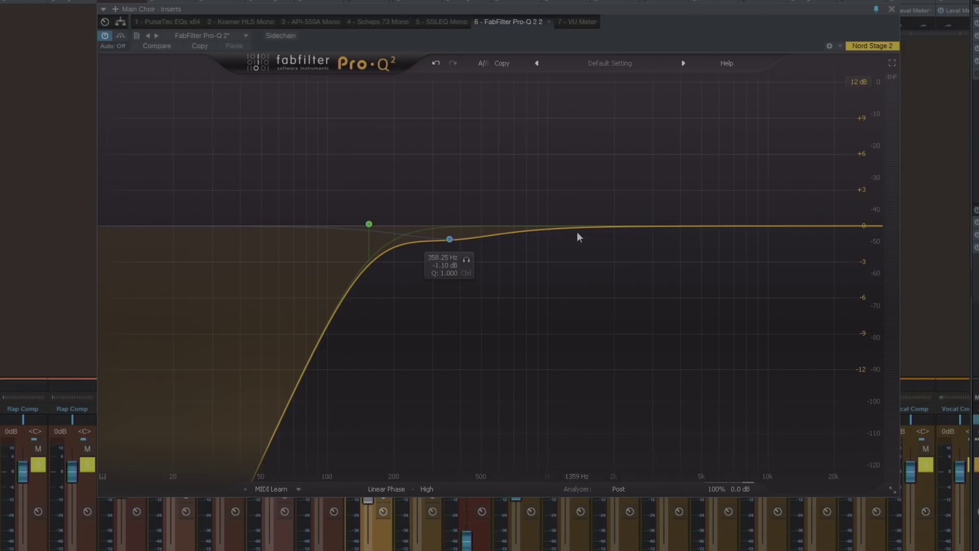
Examine the existing bell band's controls, the linear-phase resolution choices and the analyzer settings, and shift the plug-in window slightly.
{"action": "left_click", "coordinate": [450, 240]}
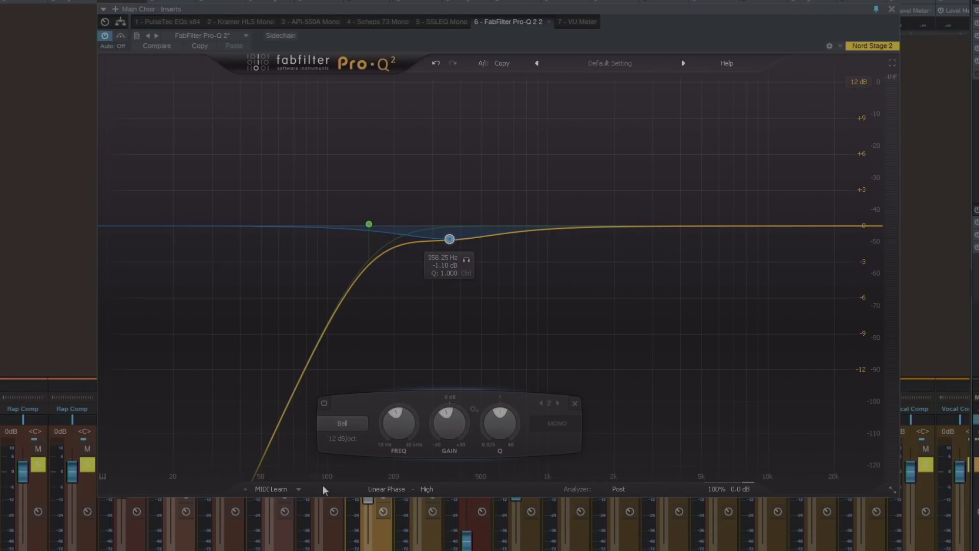
{"action": "left_click", "coordinate": [431, 492]}
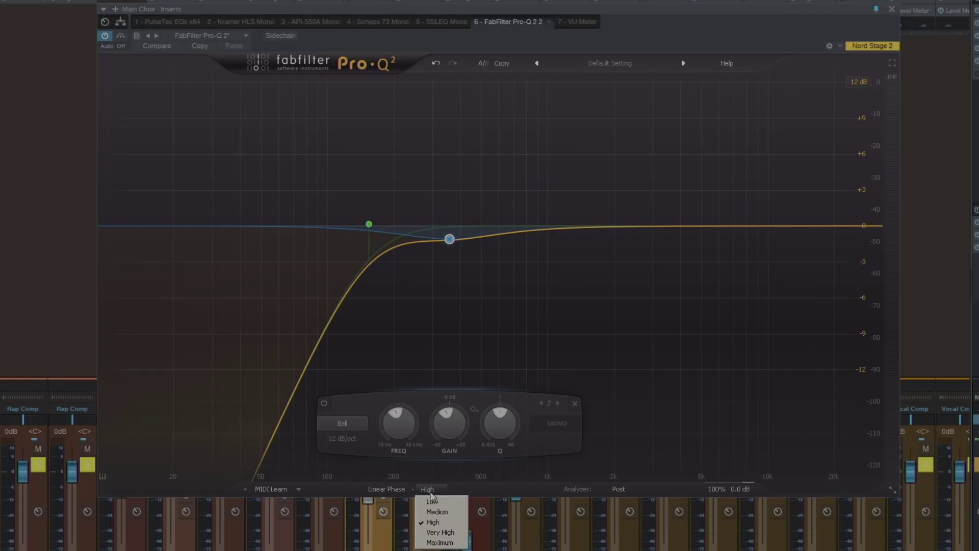
{"action": "left_click", "coordinate": [625, 380]}
{"action": "left_click", "coordinate": [615, 490]}
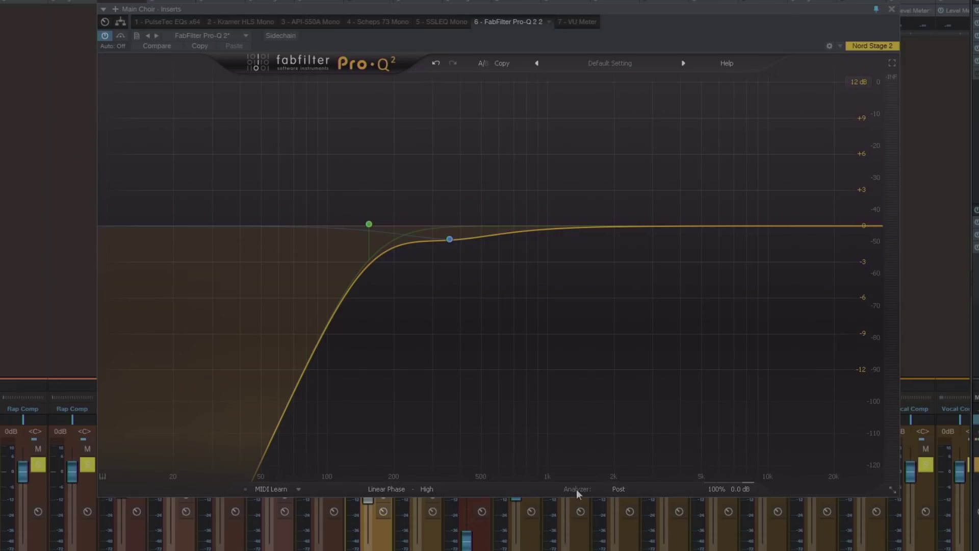
{"action": "mouse_move", "coordinate": [623, 492]}
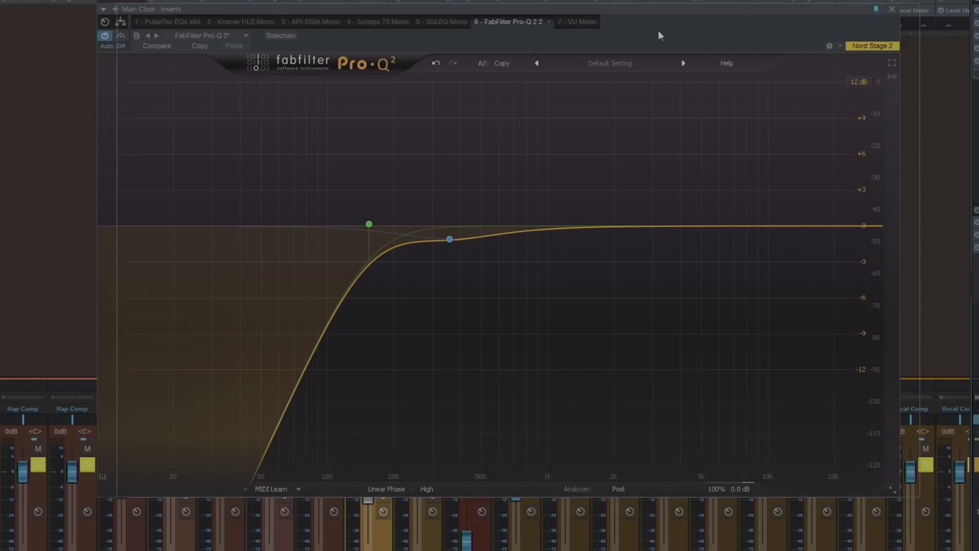
{"action": "left_click_drag", "start_coordinate": [663, 44], "coordinate": [682, 44]}
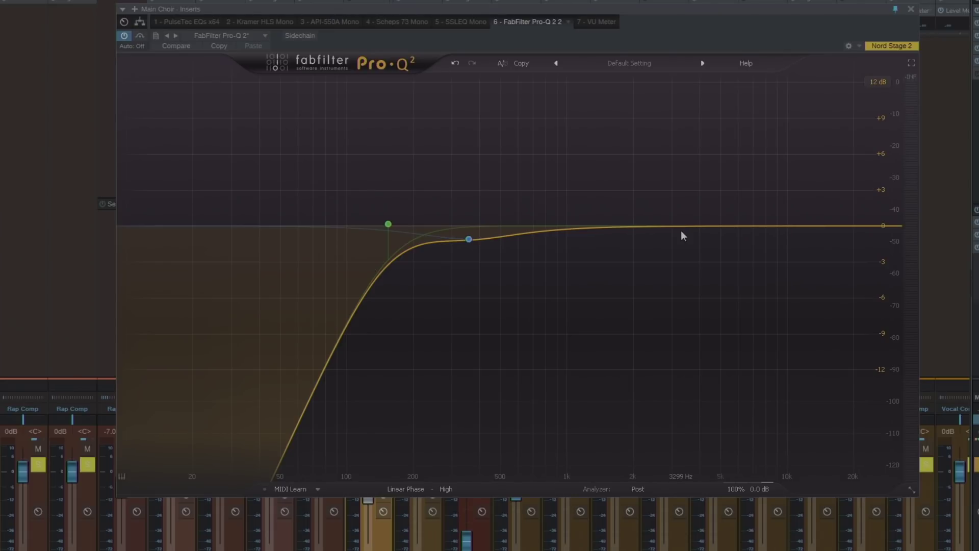
Try a 96 dB/oct slope and a gentler slope on the low-cut band, and undo both changes.
{"action": "left_click", "coordinate": [388, 225]}
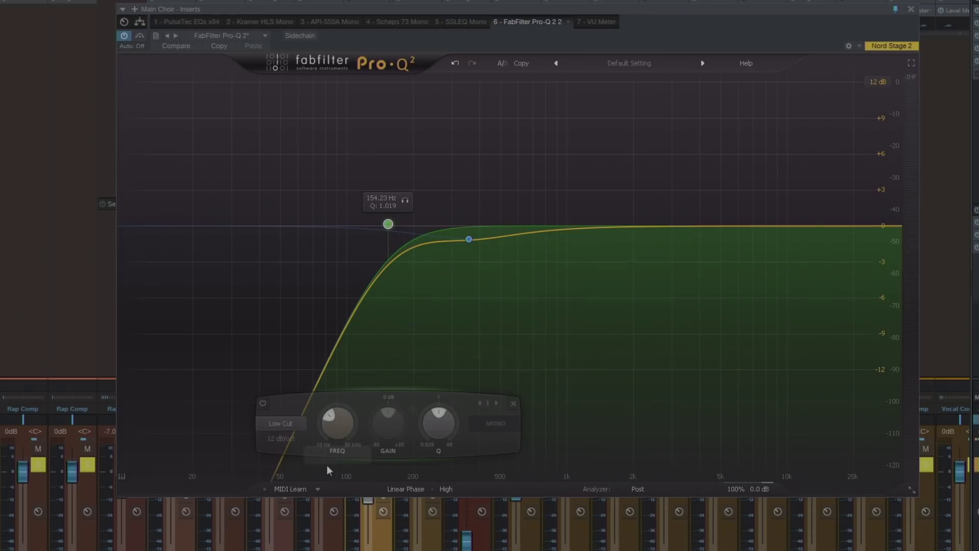
{"action": "left_click", "coordinate": [285, 439]}
{"action": "left_click", "coordinate": [286, 533]}
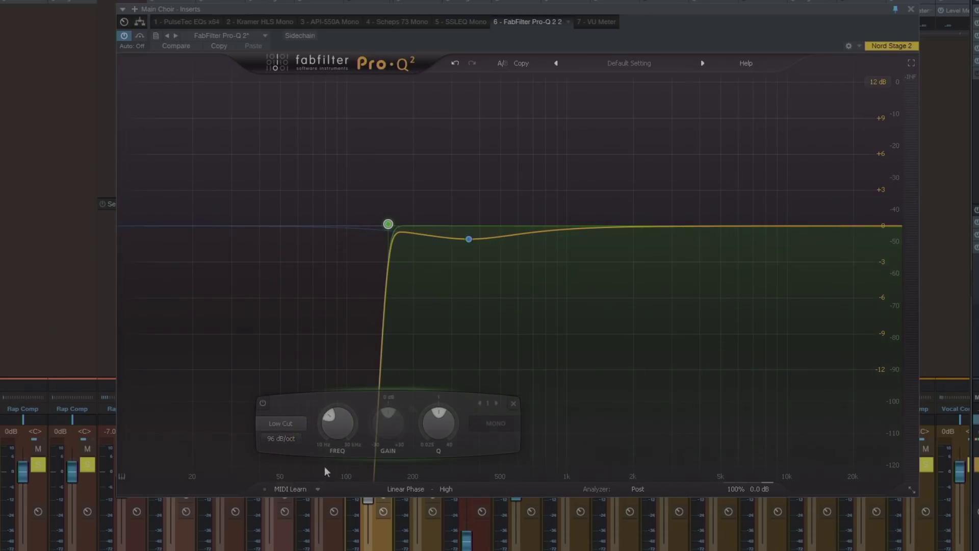
{"action": "left_click", "coordinate": [286, 449]}
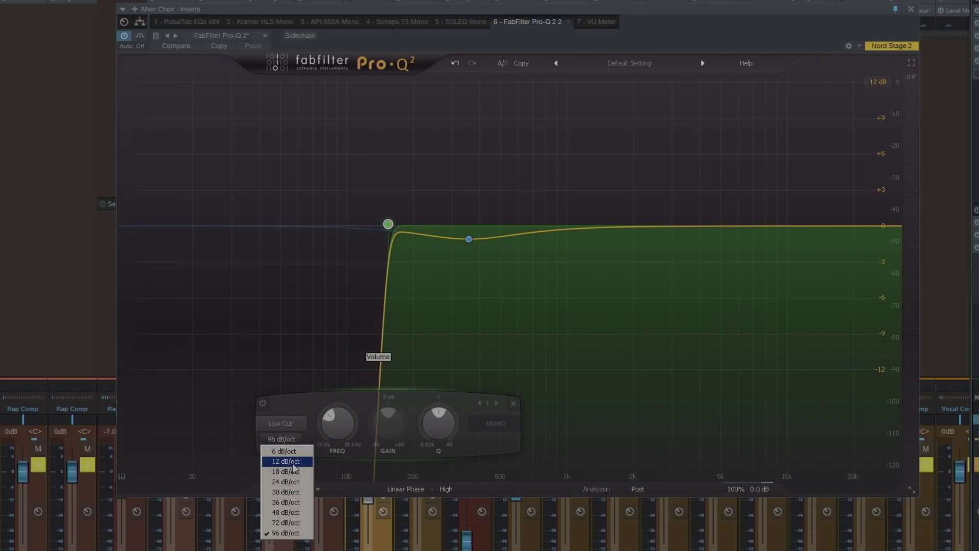
{"action": "left_click", "coordinate": [291, 473]}
{"action": "key", "text": "ctrl+z"}
{"action": "key", "text": "ctrl+z"}
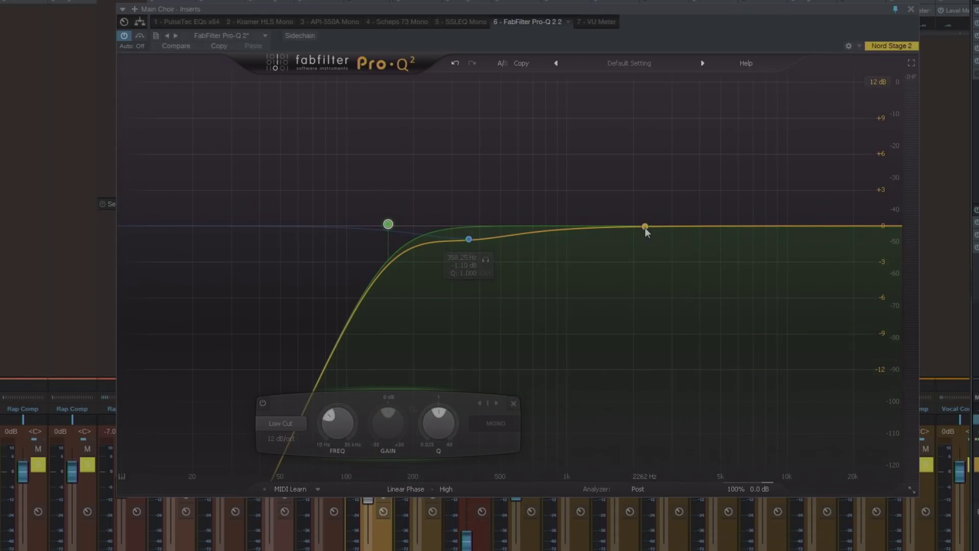
Add a bell band near 2.2 kHz with a Q of 40, boost it to about +9.3 dB and reset its gain.
{"action": "left_click", "coordinate": [646, 228]}
{"action": "scroll", "coordinate": [645, 228], "scroll_direction": "up", "scroll_amount": 10}
{"action": "left_click_drag", "start_coordinate": [647, 230], "coordinate": [646, 118]}
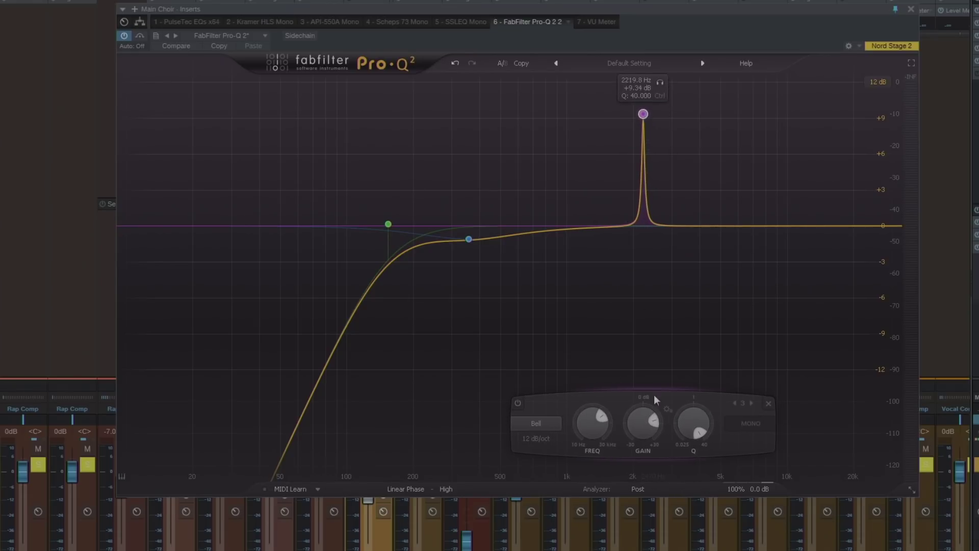
{"action": "double_click", "coordinate": [643, 423]}
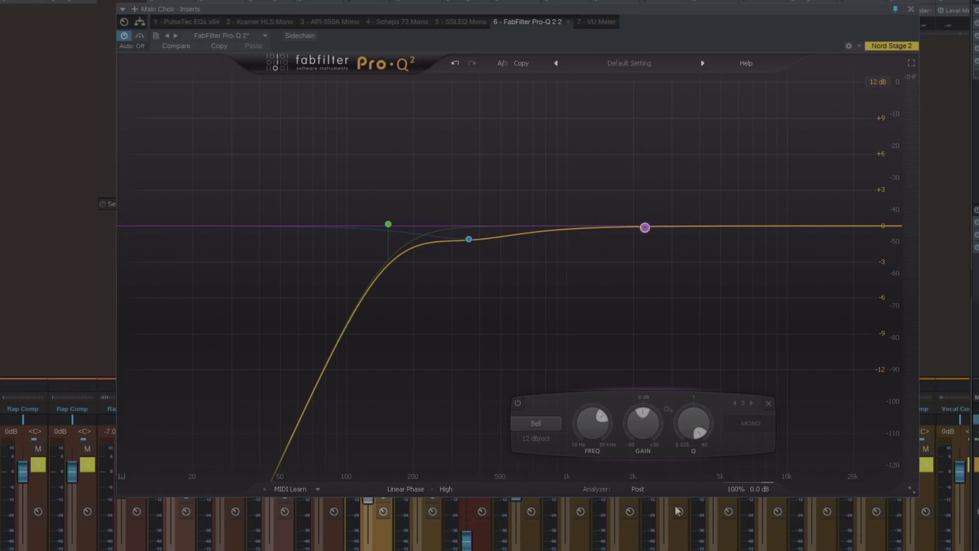
Try changing the shape of the narrow 2.2 kHz band and delete the band.
{"action": "left_click", "coordinate": [551, 425]}
{"action": "left_click", "coordinate": [547, 492]}
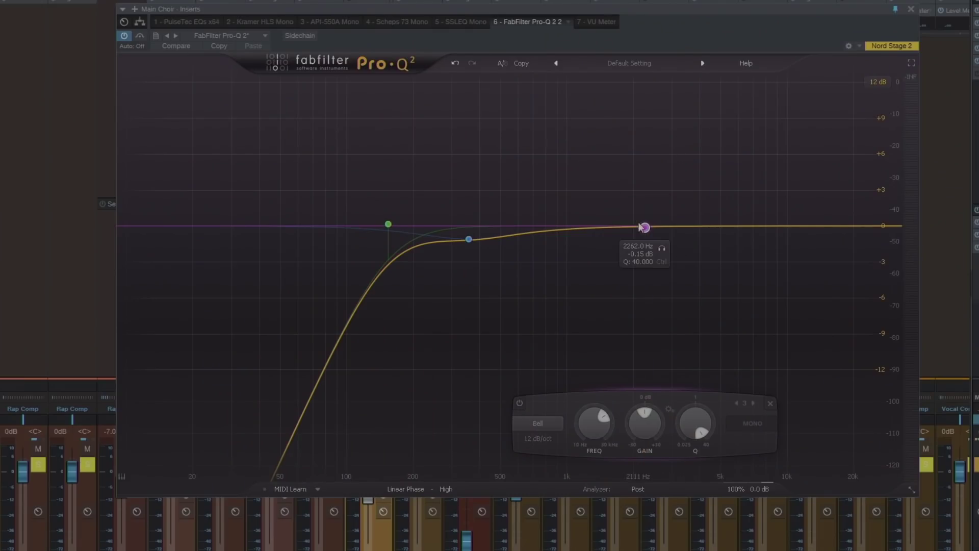
{"action": "right_click", "coordinate": [646, 227]}
{"action": "left_click", "coordinate": [669, 269]}
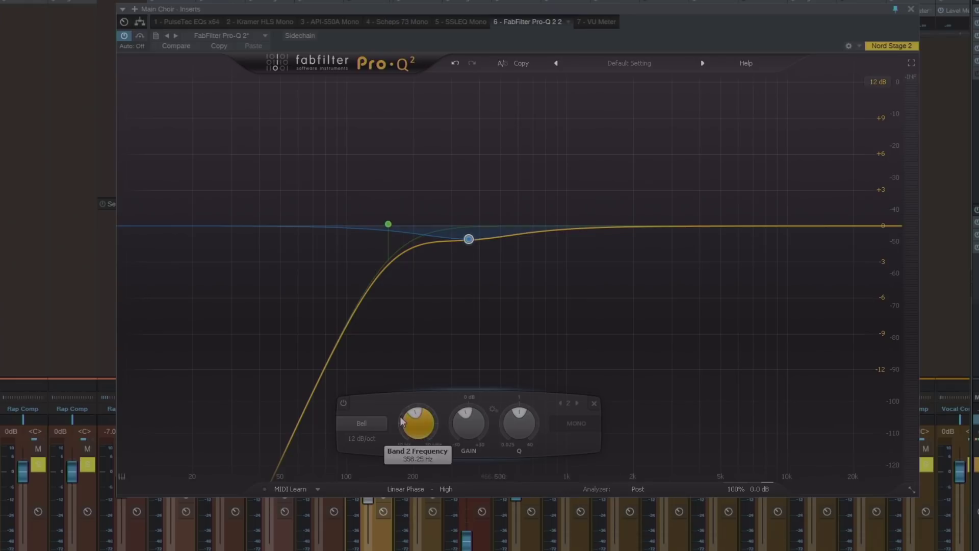
Check the slope choices of the remaining bell band and the Linear Phase processing mode.
{"action": "left_click", "coordinate": [361, 439]}
{"action": "left_click", "coordinate": [574, 329]}
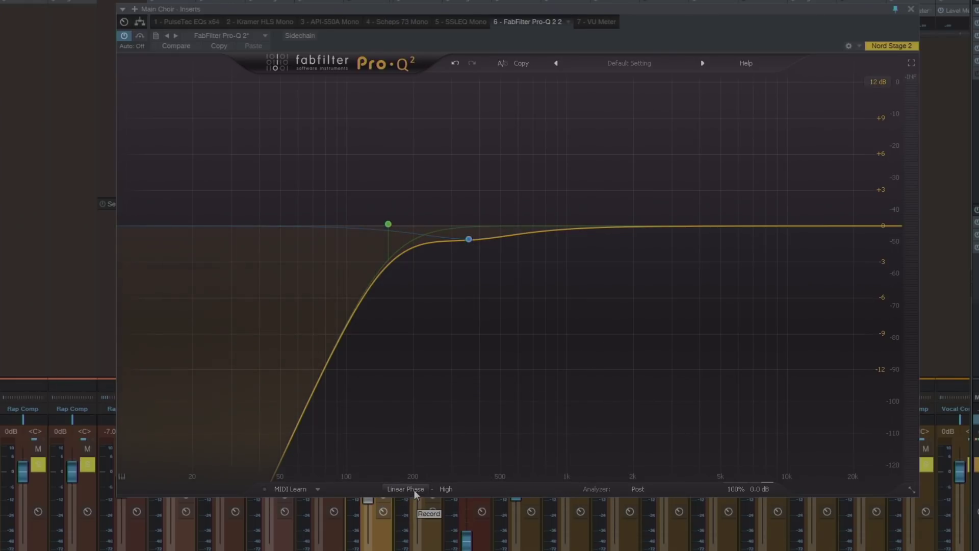
{"action": "mouse_move", "coordinate": [416, 494]}
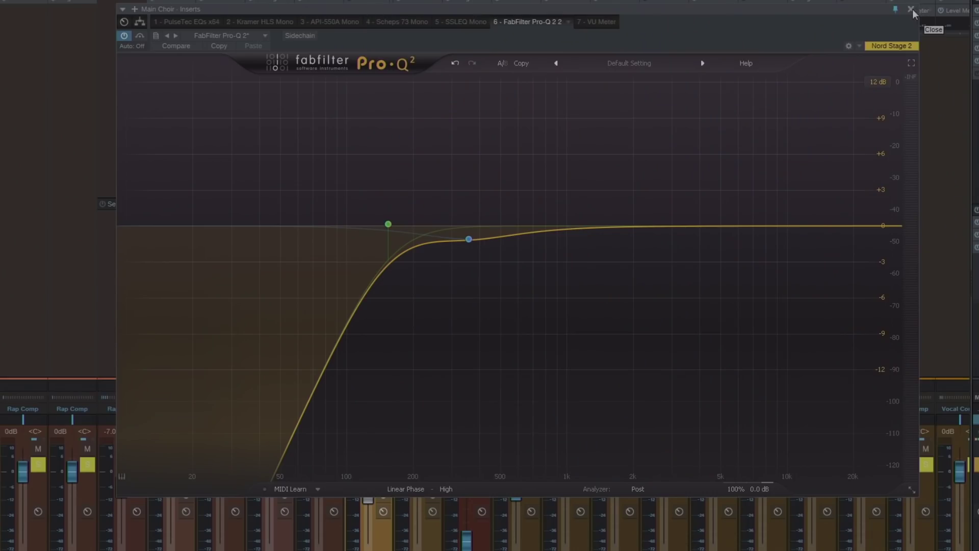
Add a bell band at about 1631 Hz, delete it and close the FabFilter Pro-Q 2 window.
{"action": "left_click", "coordinate": [613, 227]}
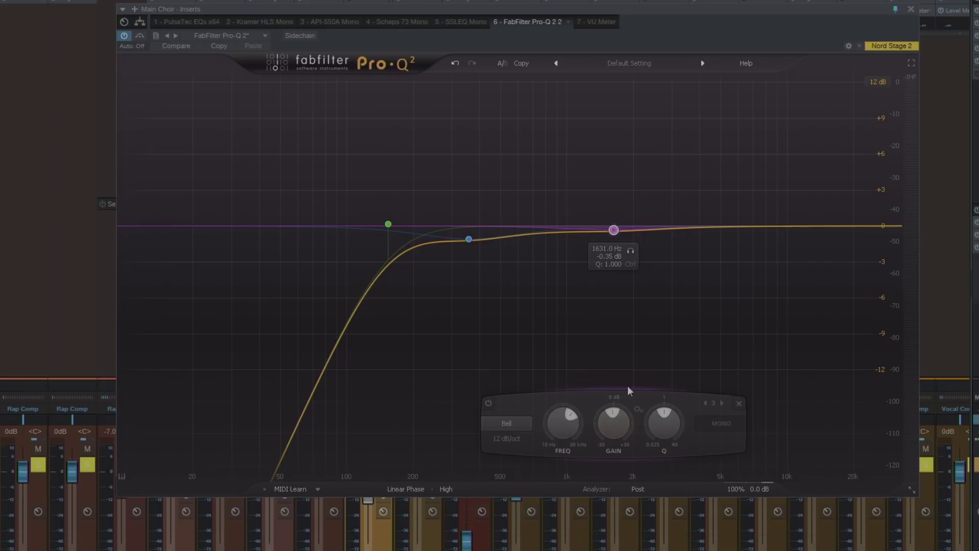
{"action": "right_click", "coordinate": [613, 231]}
{"action": "left_click", "coordinate": [631, 274]}
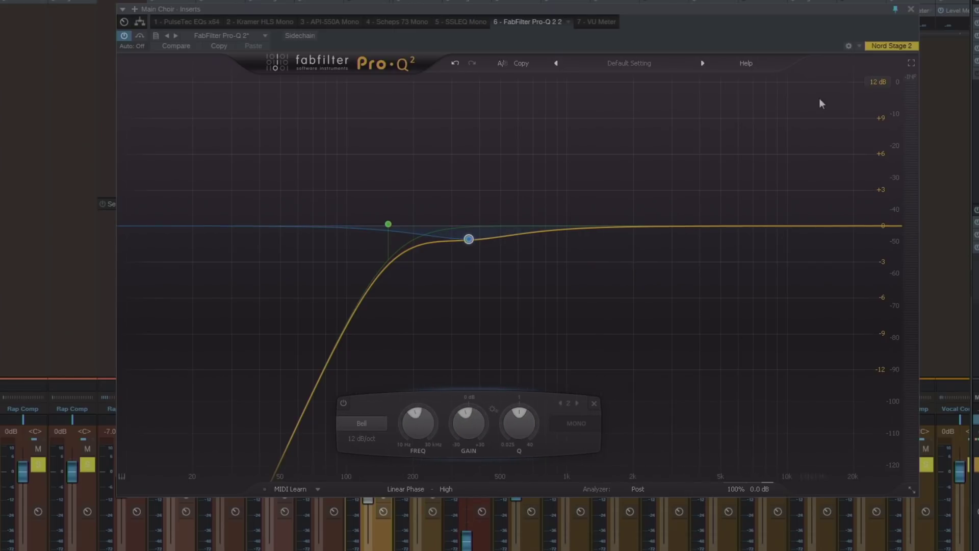
{"action": "left_click", "coordinate": [911, 10]}
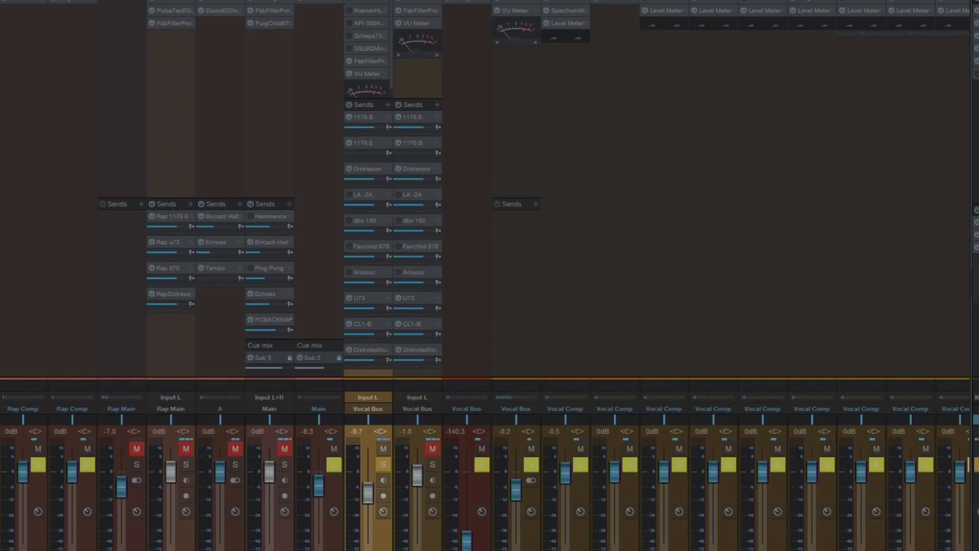